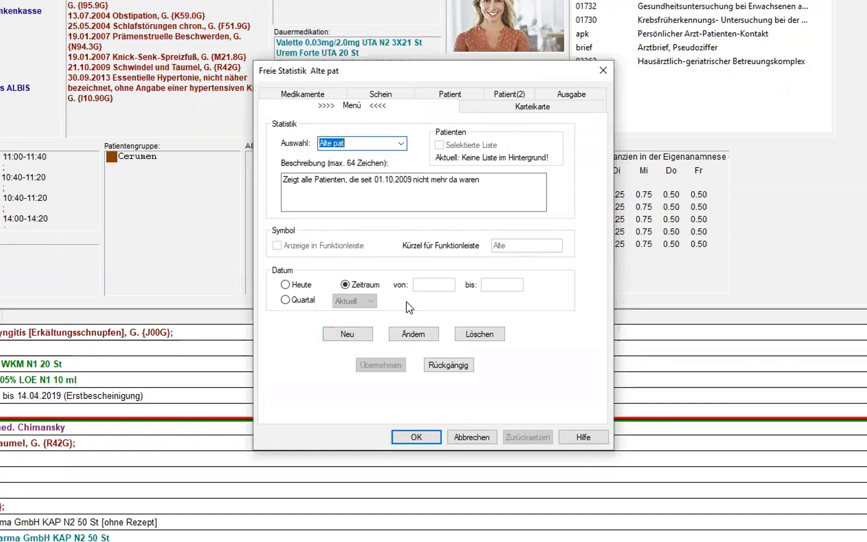
Create a new free statistic named "geri" for the current quarter (Aktuell) and show its Karteikarte search criteria.
{"action": "left_click", "coordinate": [347, 333]}
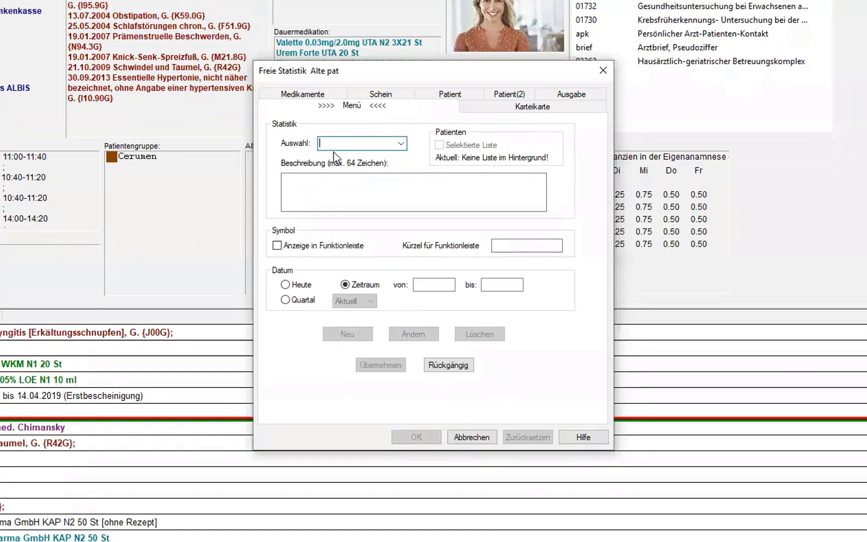
{"action": "type", "text": "geri"}
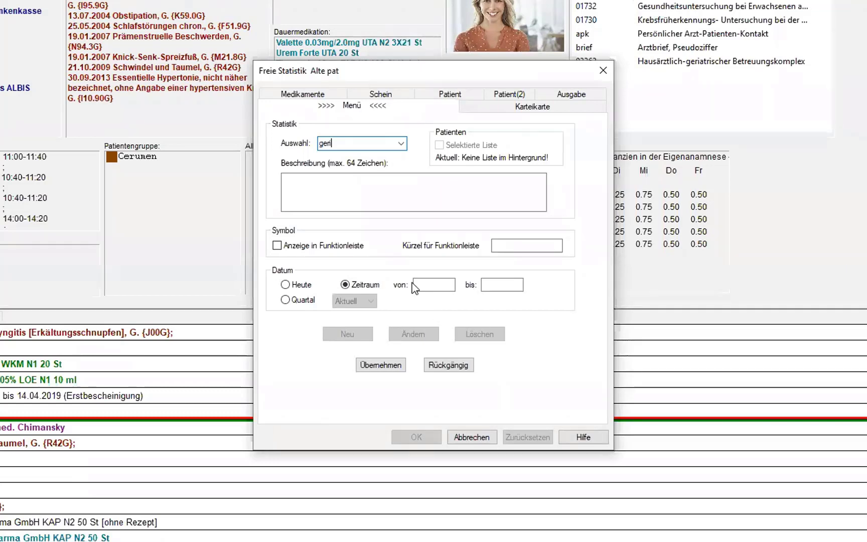
{"action": "left_click", "coordinate": [293, 301]}
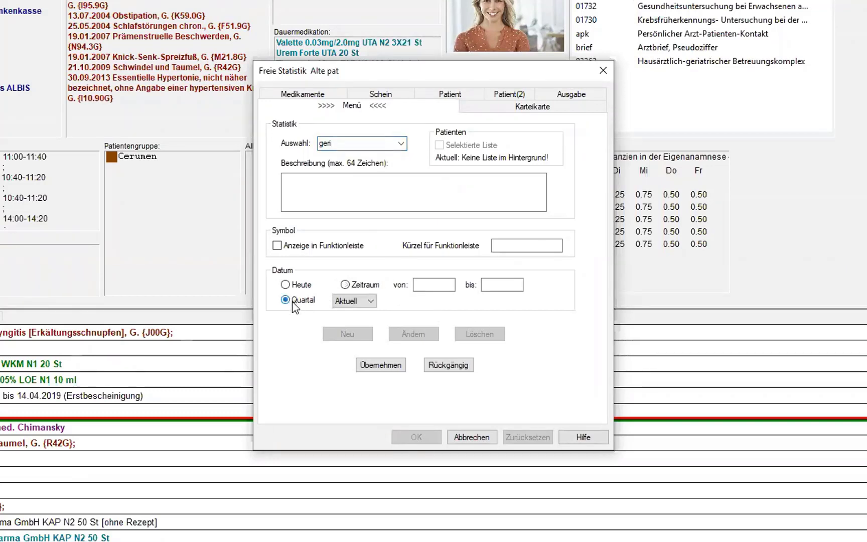
{"action": "left_click", "coordinate": [373, 301]}
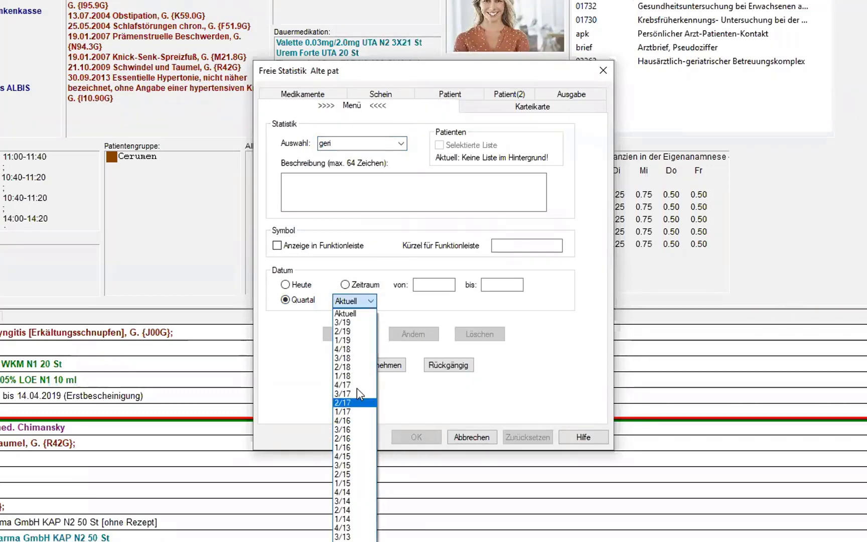
{"action": "left_click", "coordinate": [352, 314]}
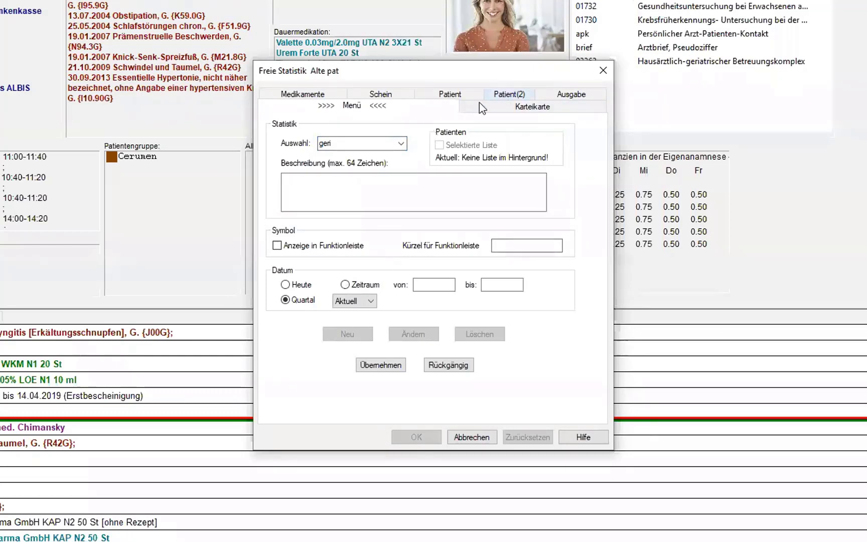
{"action": "left_click", "coordinate": [521, 110]}
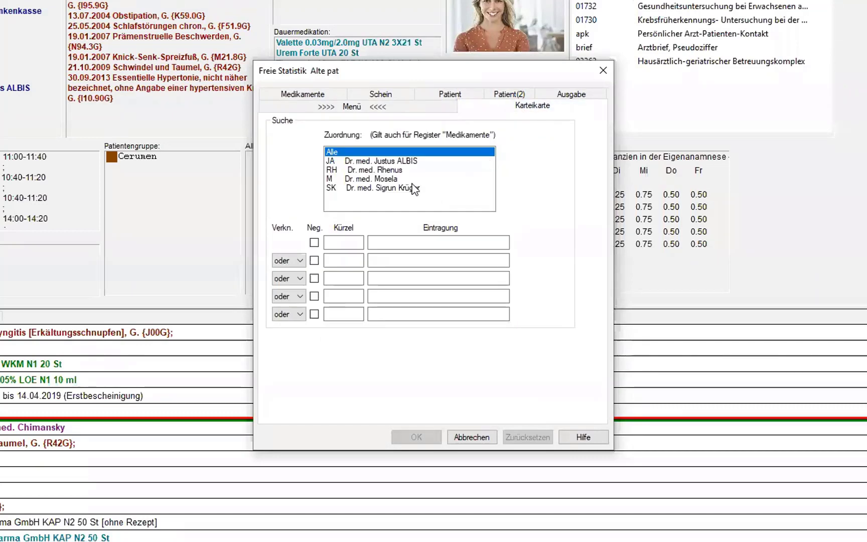
{"action": "left_click", "coordinate": [372, 161]}
{"action": "left_click", "coordinate": [382, 170]}
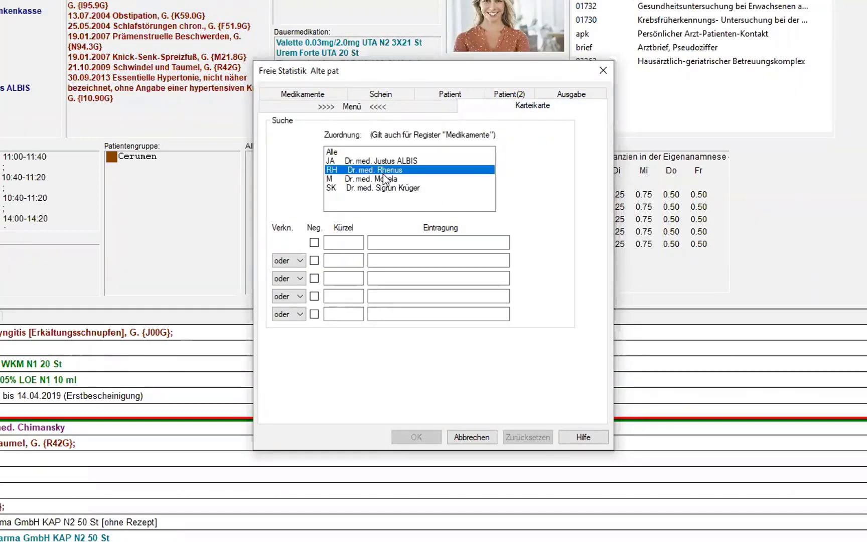
{"action": "left_click", "coordinate": [385, 179]}
{"action": "left_click", "coordinate": [390, 188]}
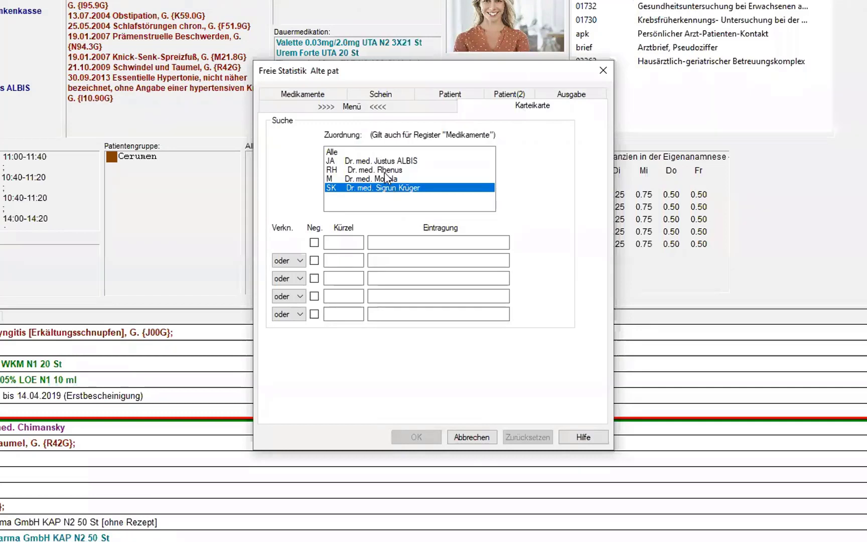
{"action": "left_click", "coordinate": [370, 180]}
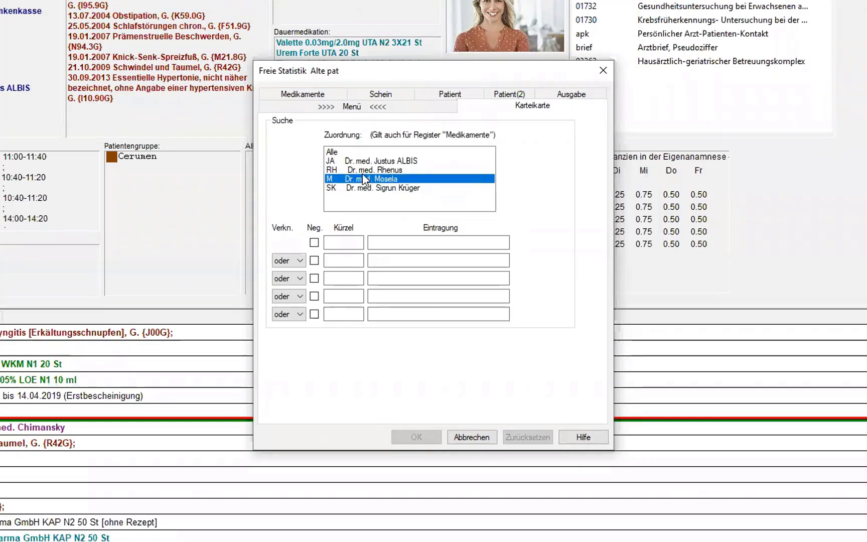
{"action": "left_click", "coordinate": [355, 169], "text": "ctrl"}
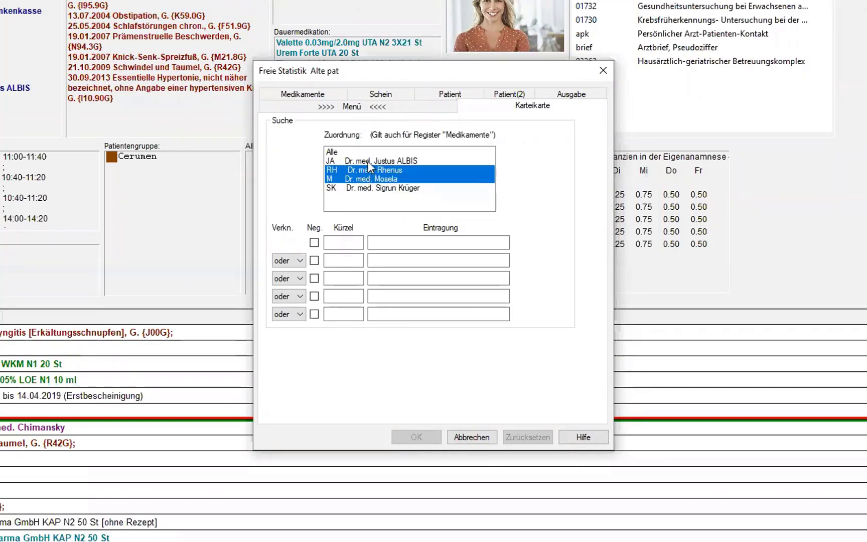
{"action": "left_click", "coordinate": [367, 161], "text": "ctrl"}
{"action": "left_click", "coordinate": [363, 167], "text": "ctrl"}
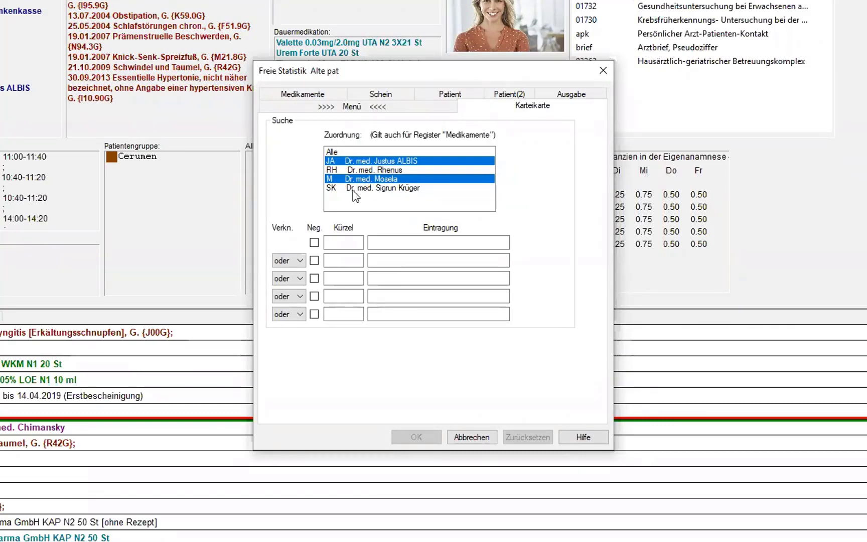
{"action": "left_click", "coordinate": [338, 153]}
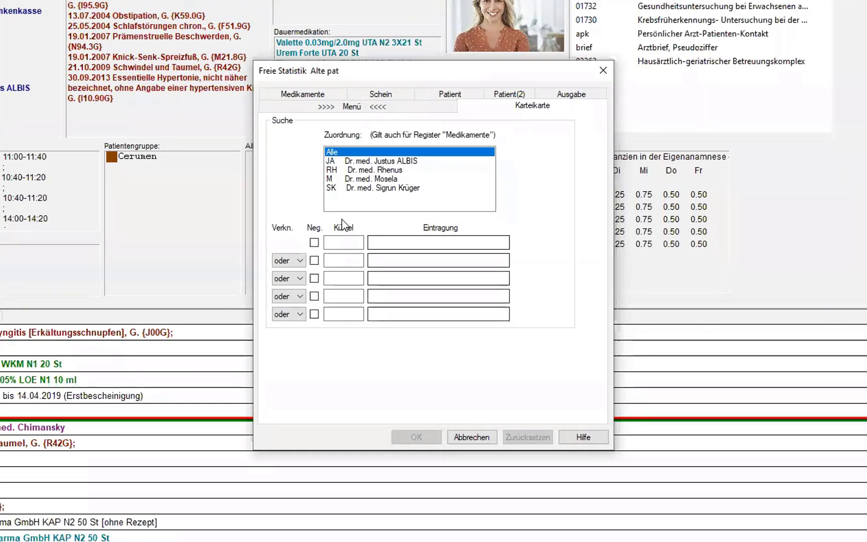
Set the first search condition to Kürzel "dia" with the entry "F00".
{"action": "left_click", "coordinate": [353, 277]}
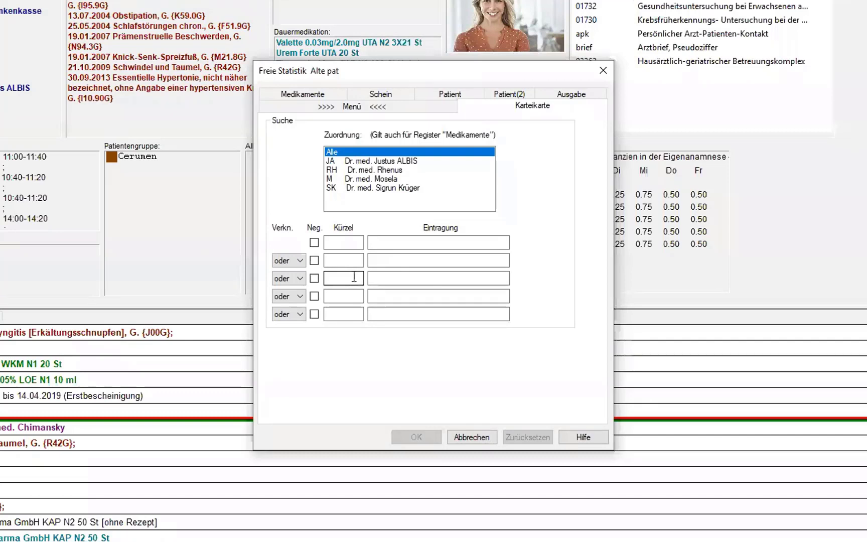
{"action": "left_click", "coordinate": [345, 242]}
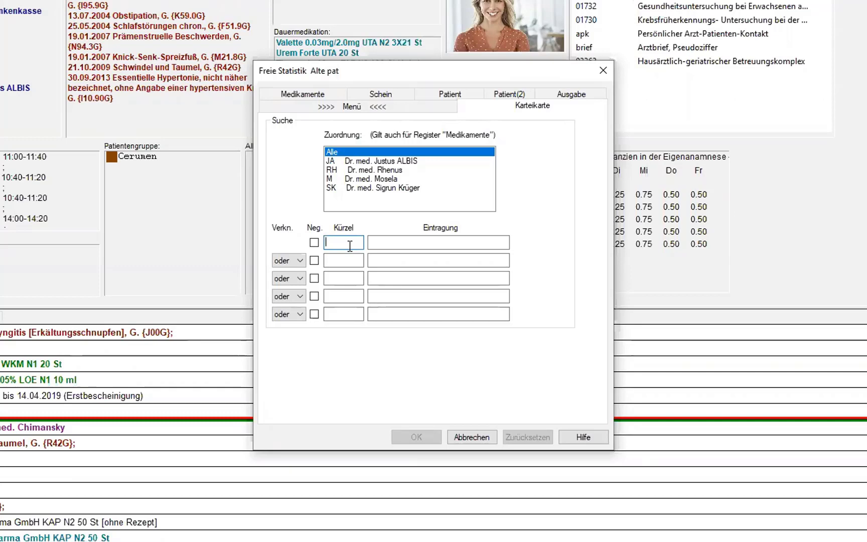
{"action": "type", "text": "dia"}
{"action": "key", "text": "Tab"}
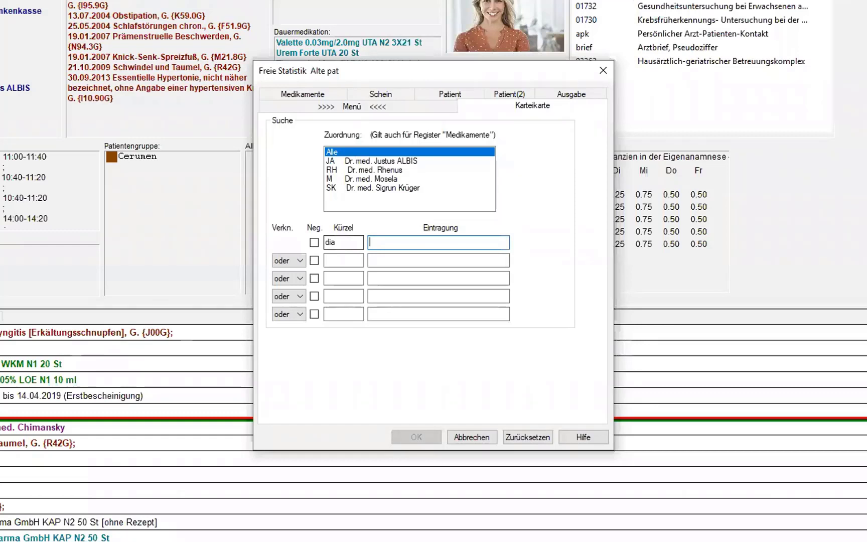
{"action": "type", "text": "F"}
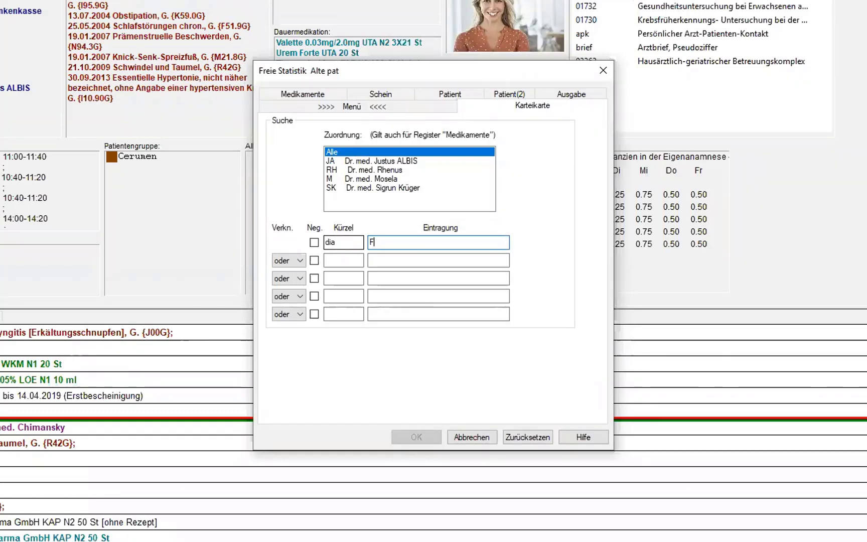
{"action": "type", "text": "00"}
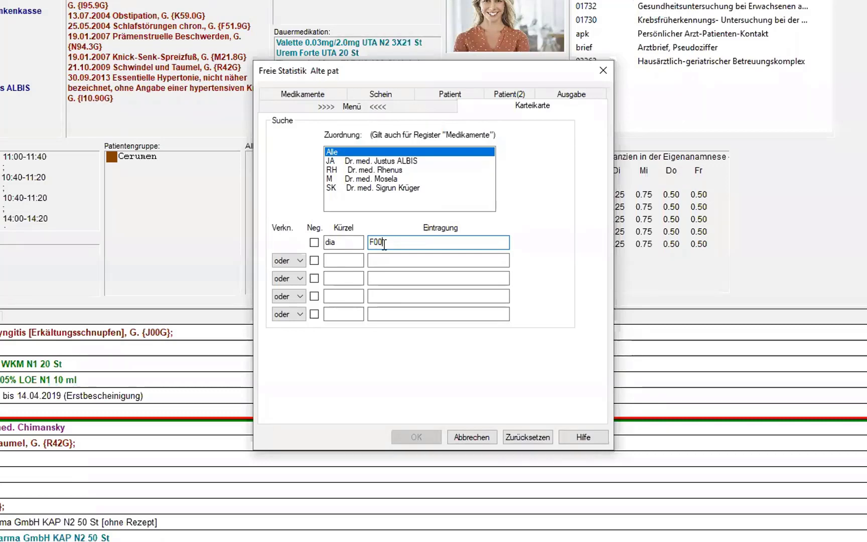
Add two "oder" conditions with Kürzel "dia", one for the entry "F01" and one for "F02".
{"action": "left_click", "coordinate": [343, 264]}
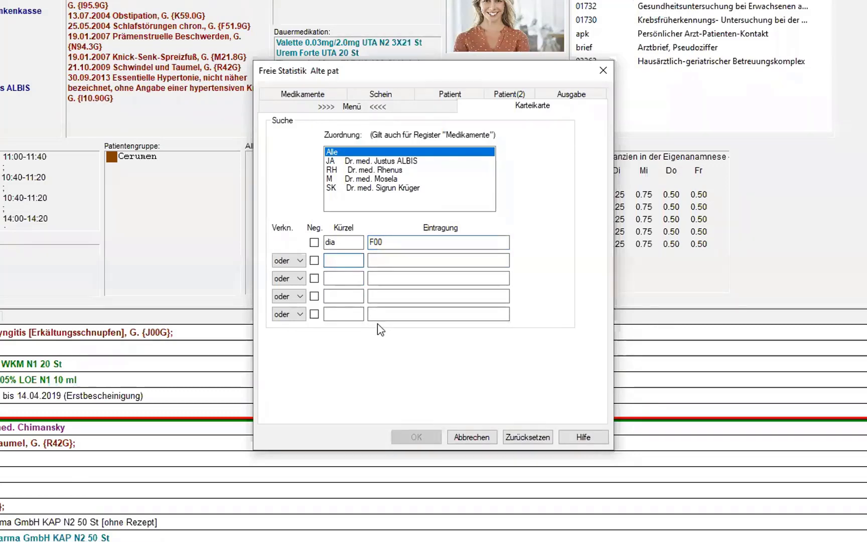
{"action": "type", "text": "dia"}
{"action": "key", "text": "Tab"}
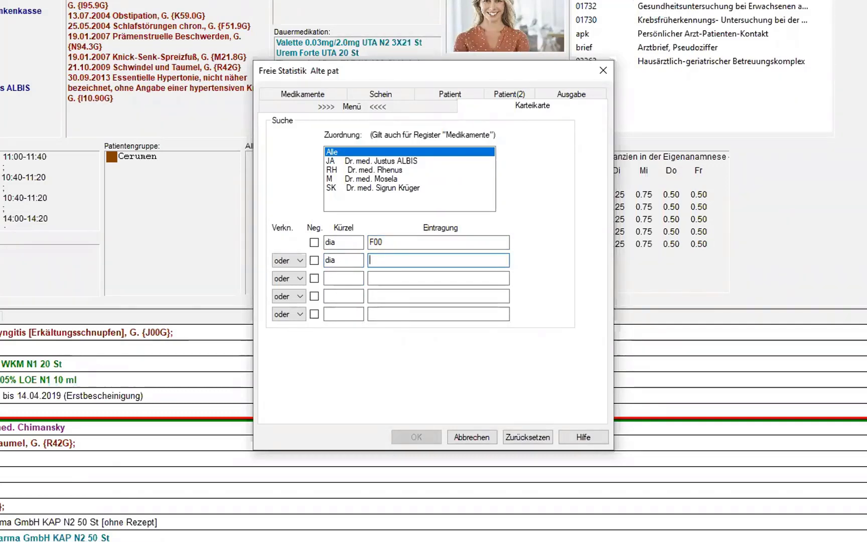
{"action": "type", "text": "F01"}
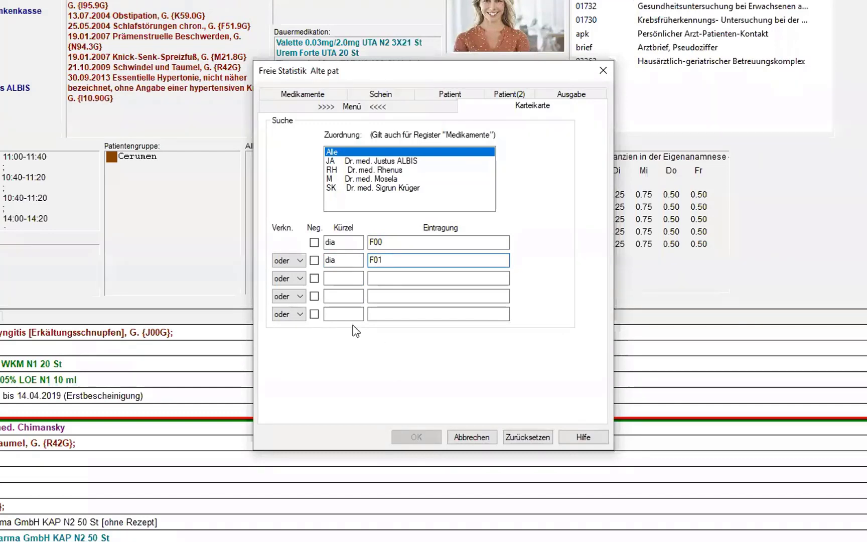
{"action": "left_click", "coordinate": [343, 279]}
{"action": "type", "text": "dia"}
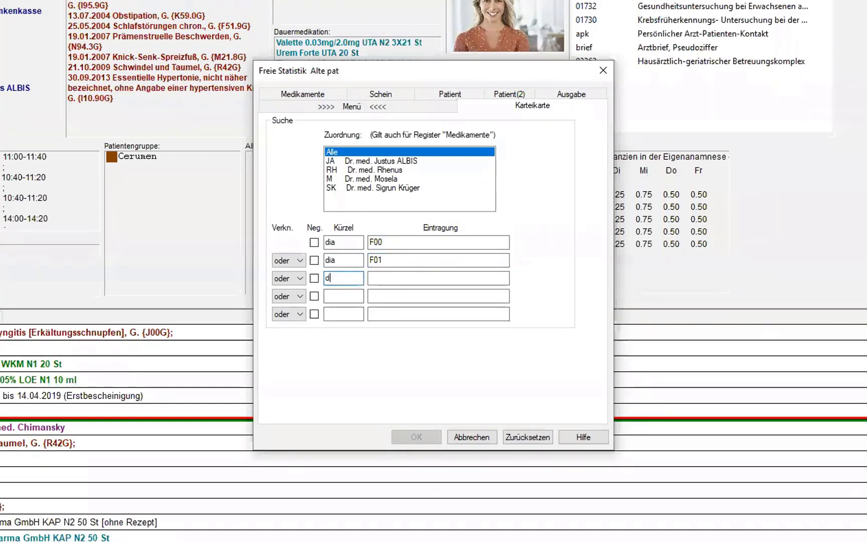
{"action": "key", "text": "Tab"}
{"action": "type", "text": "F02"}
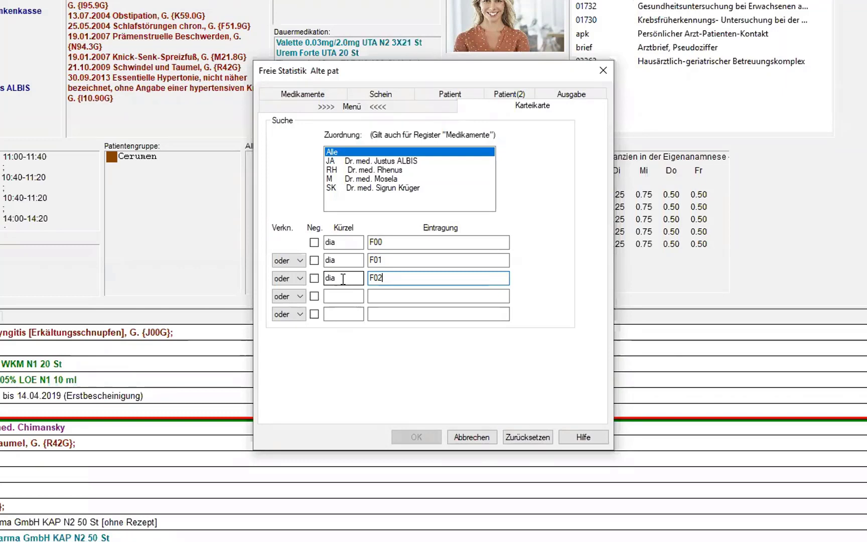
Add a negated fourth condition linked with "und", using Kürzel "lk*" and the entry "0336*".
{"action": "left_click", "coordinate": [303, 296]}
{"action": "left_click", "coordinate": [293, 316]}
{"action": "left_click", "coordinate": [314, 296]}
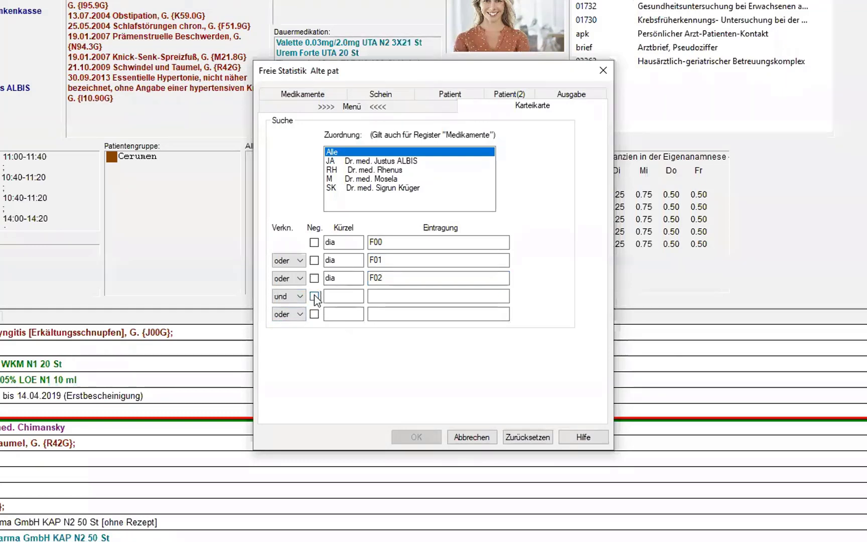
{"action": "left_click", "coordinate": [344, 299]}
{"action": "type", "text": "LK"}
{"action": "key", "text": "BackSpace"}
{"action": "key", "text": "BackSpace"}
{"action": "type", "text": "lk"}
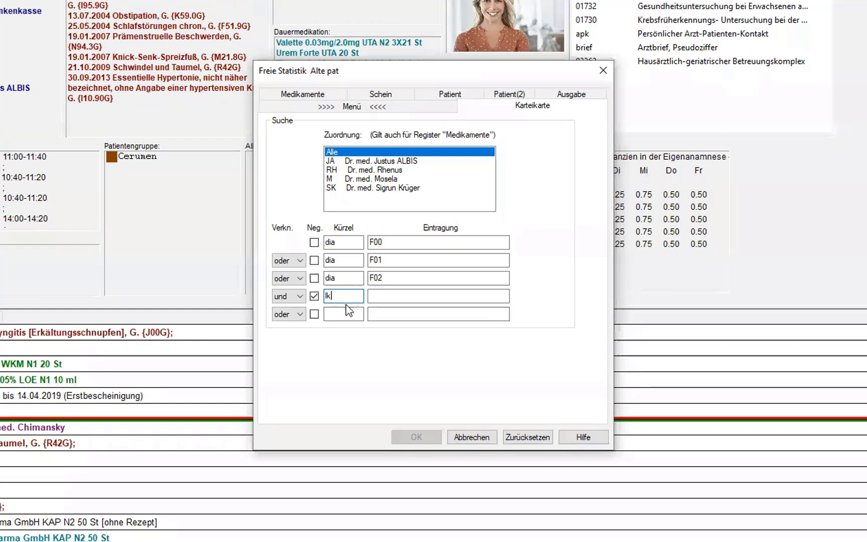
{"action": "type", "text": "*"}
{"action": "key", "text": "Tab"}
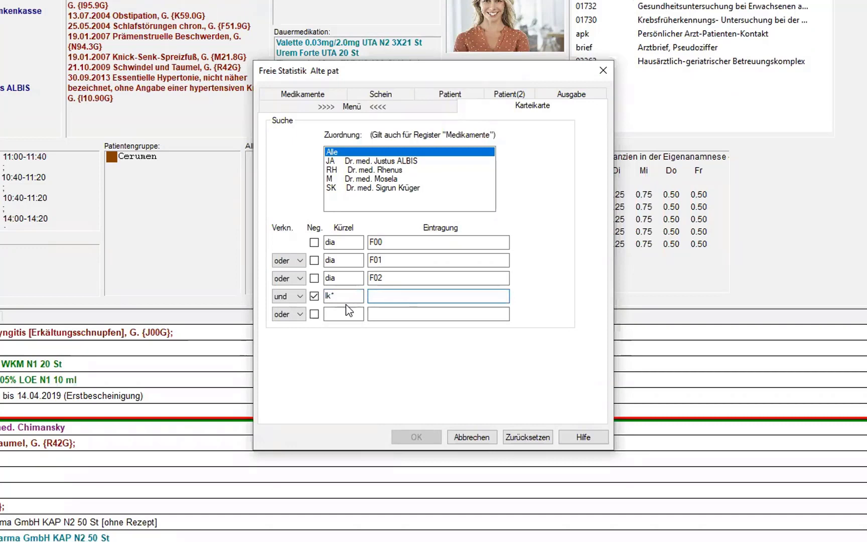
{"action": "type", "text": "0336"}
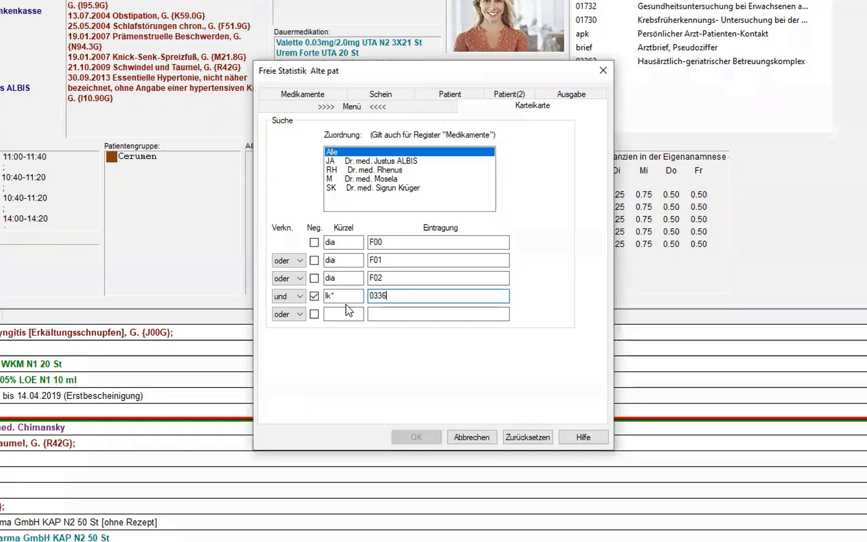
{"action": "type", "text": "*"}
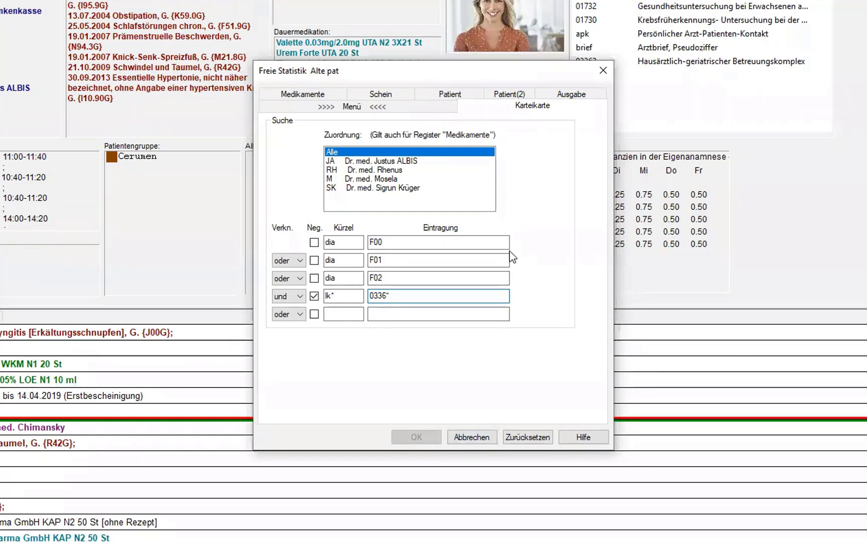
Save the "geri" statistic definition and run the evaluation.
{"action": "left_click", "coordinate": [377, 109]}
{"action": "left_click", "coordinate": [386, 369]}
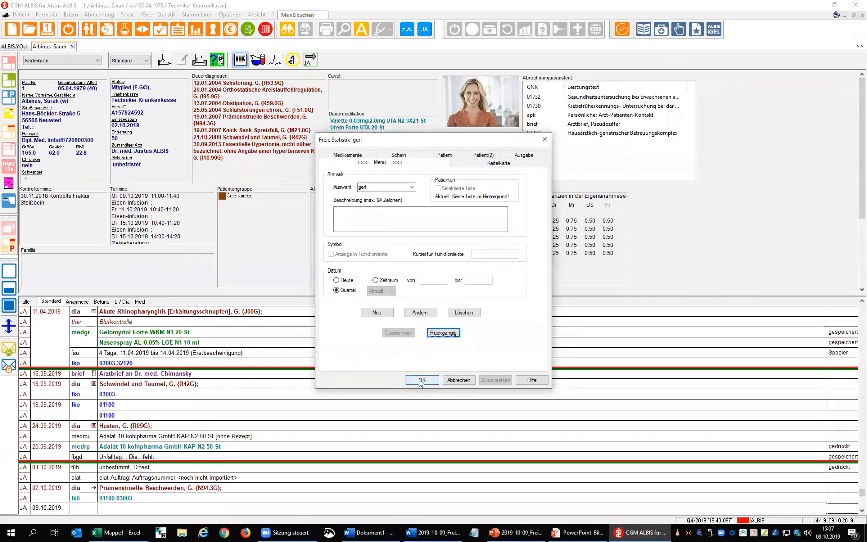
{"action": "left_click", "coordinate": [421, 380]}
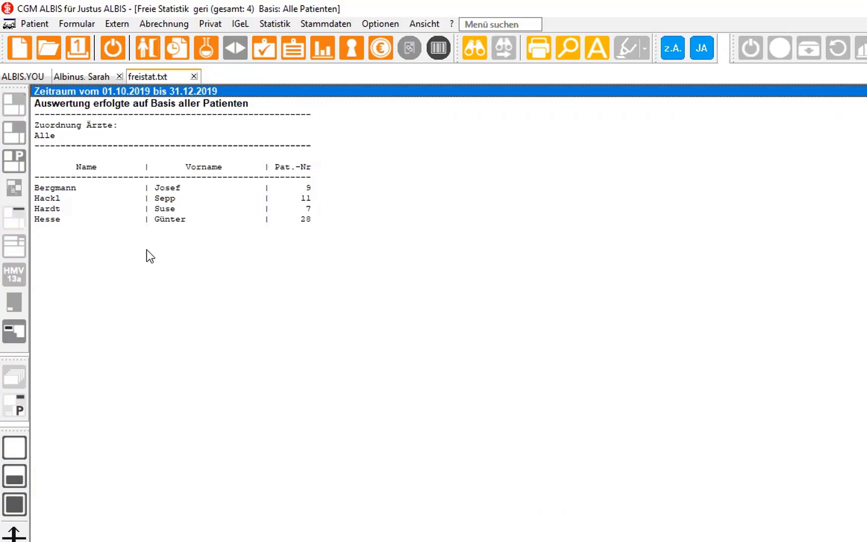
Open the chart of the second patient in the result list and add an "lkü" entry with service code 03360.
{"action": "double_click", "coordinate": [50, 200]}
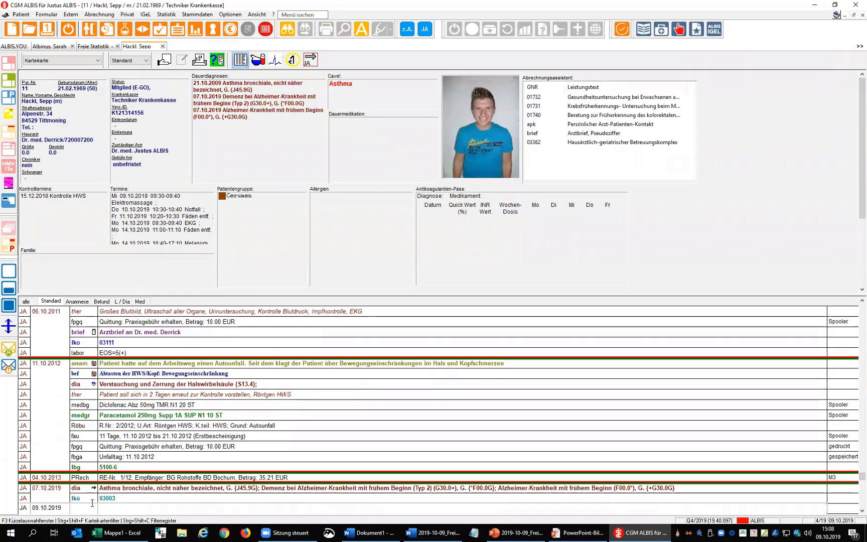
{"action": "type", "text": "lkü"}
{"action": "key", "text": "Return"}
{"action": "type", "text": "0"}
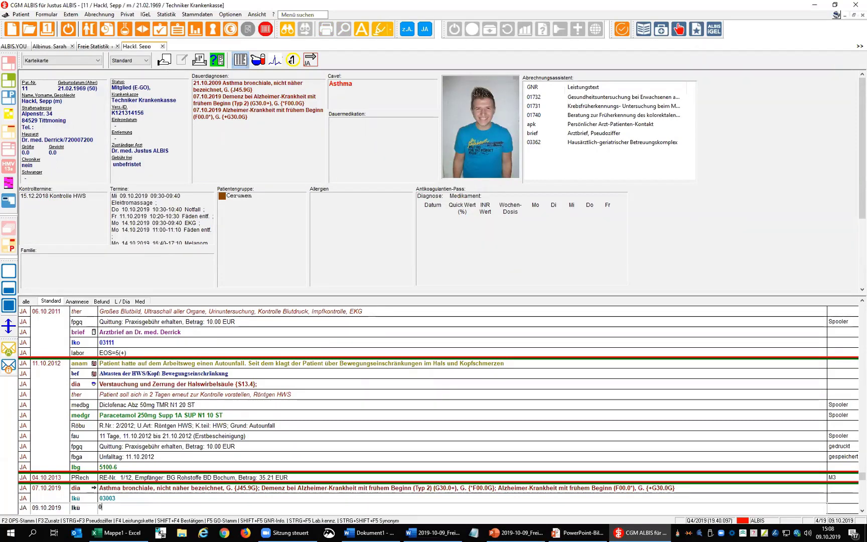
{"action": "type", "text": "3360"}
{"action": "key", "text": "Return"}
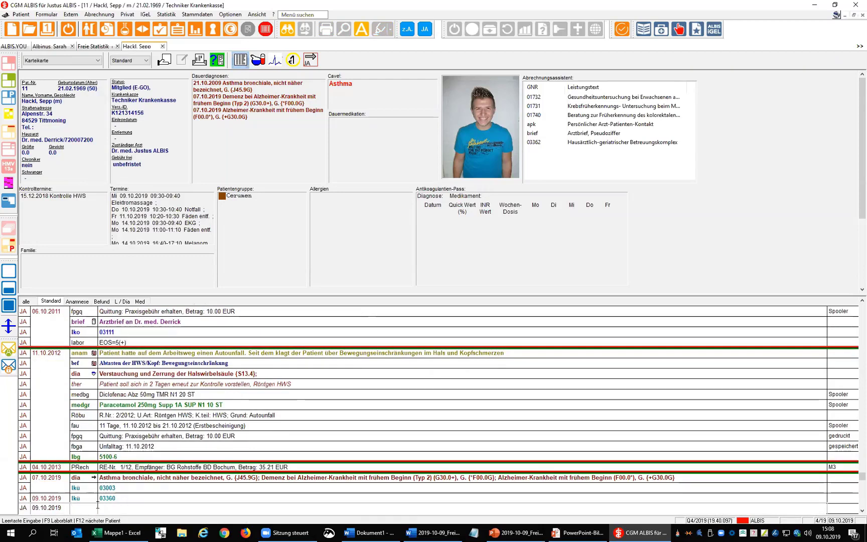
Close the patient's chart and the statistic's result list.
{"action": "left_click", "coordinate": [162, 46]}
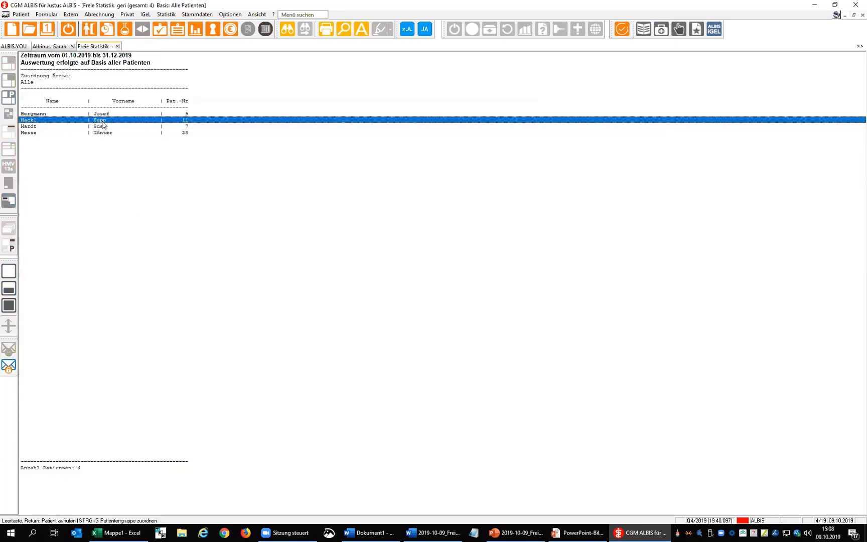
{"action": "key", "text": "Down"}
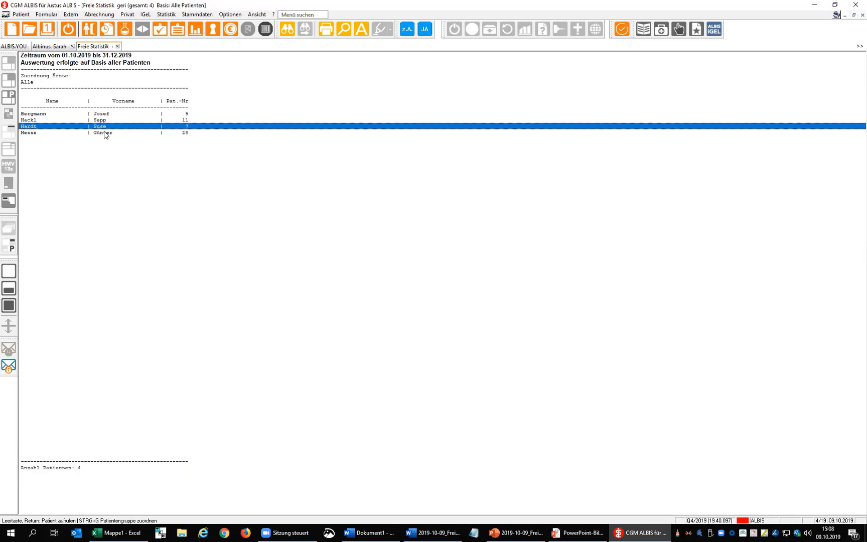
{"action": "left_click", "coordinate": [118, 46]}
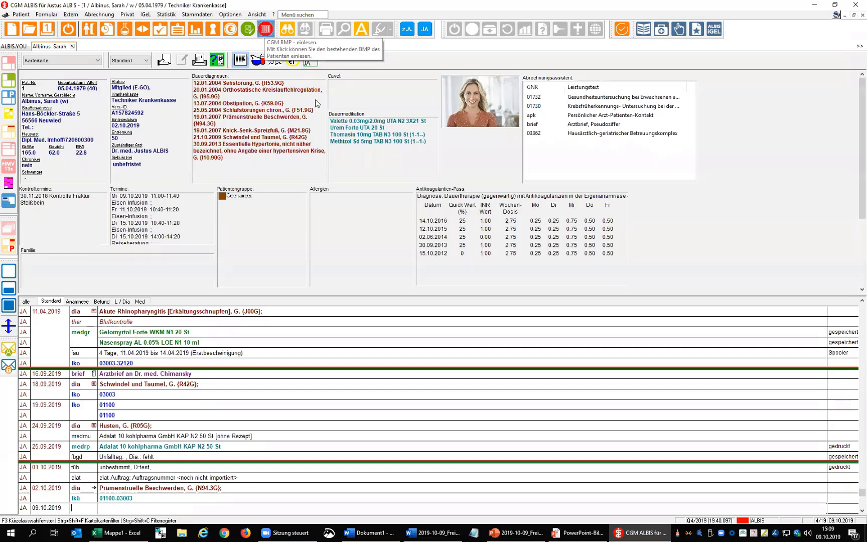
Show the "Freie Statistik" function bar in the program window.
{"action": "left_click", "coordinate": [258, 15]}
{"action": "mouse_move", "coordinate": [270, 26]}
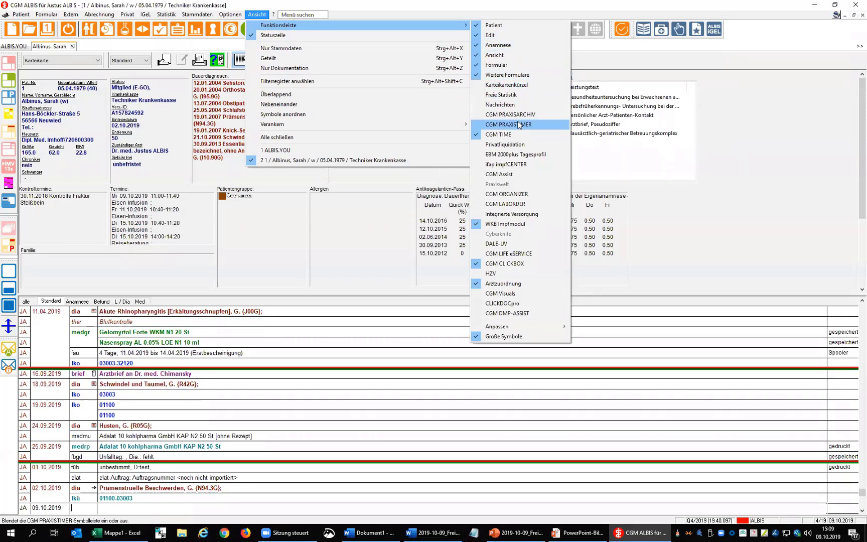
{"action": "left_click", "coordinate": [505, 97]}
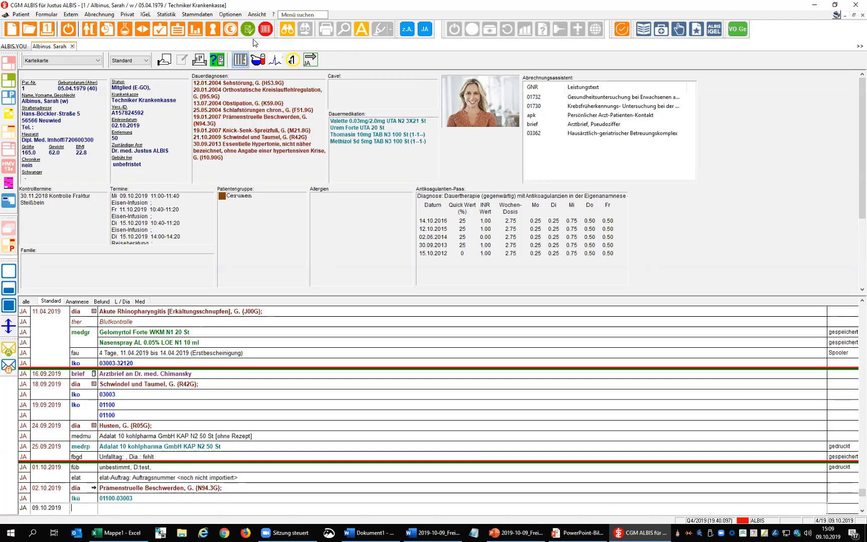
Select the "geri" definition in the free statistics and open it for changes.
{"action": "left_click", "coordinate": [166, 14]}
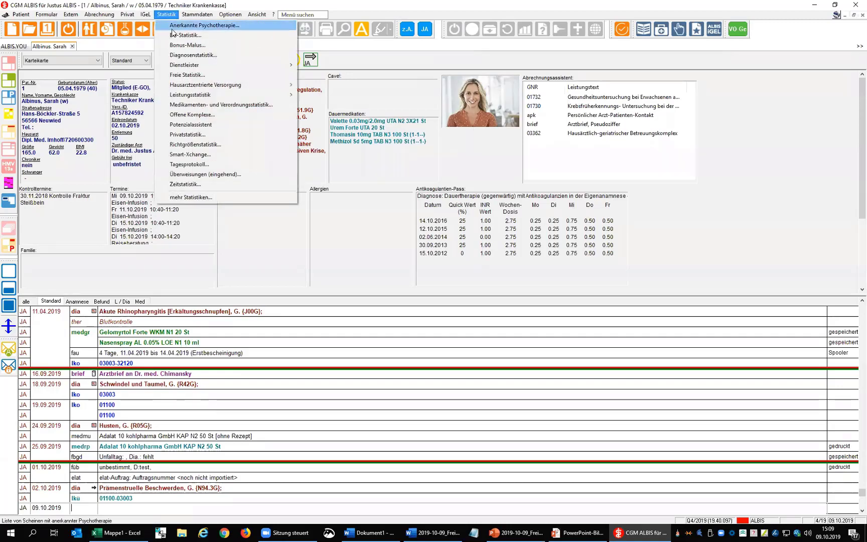
{"action": "left_click", "coordinate": [193, 78]}
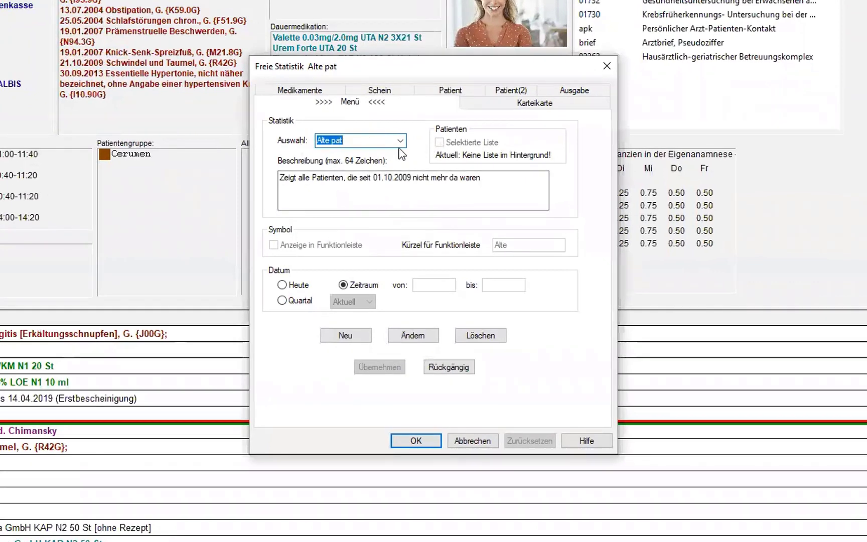
{"action": "left_click", "coordinate": [399, 141]}
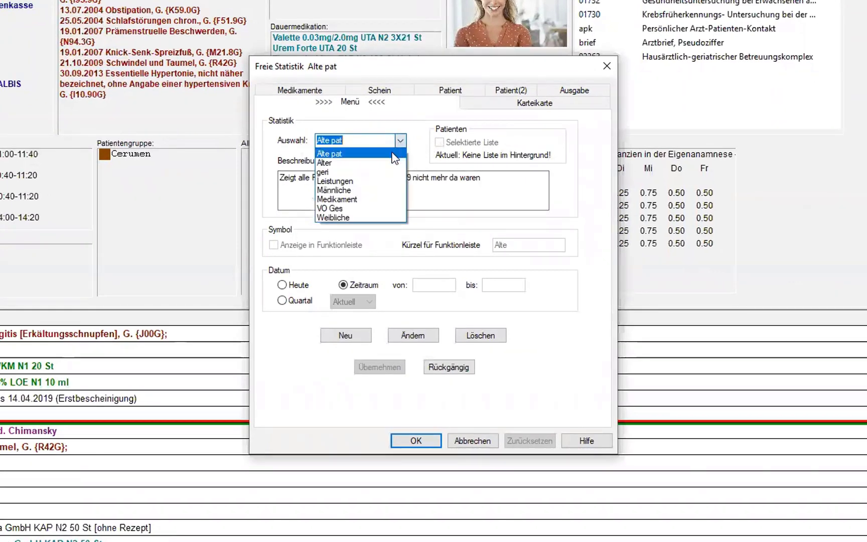
{"action": "left_click", "coordinate": [352, 170]}
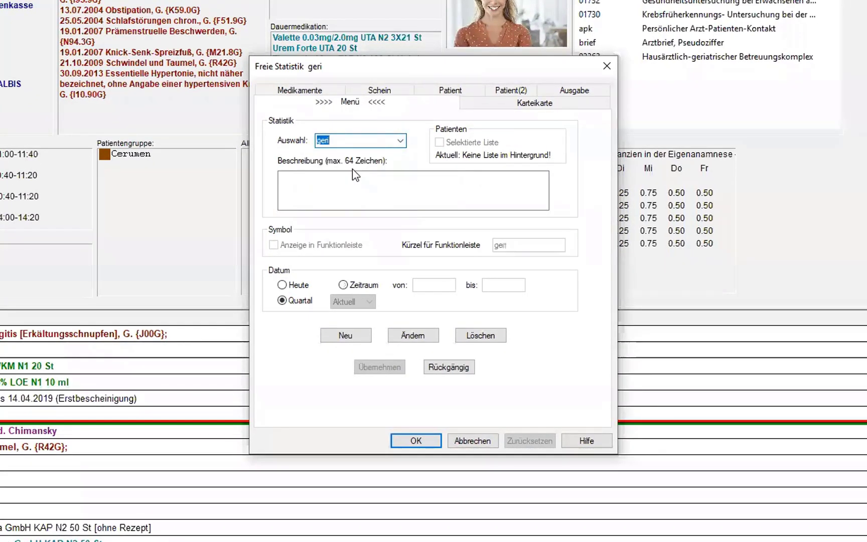
{"action": "left_click", "coordinate": [415, 339]}
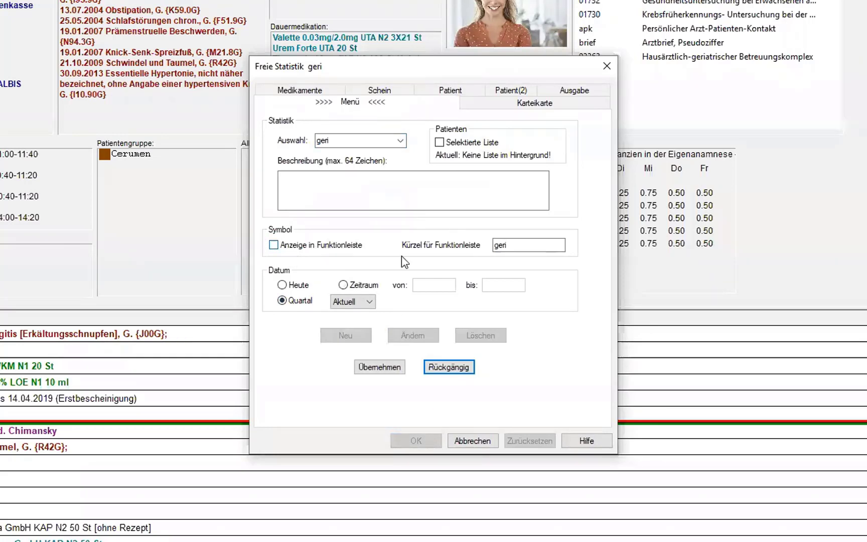
Enable the display in the function bar for "geri", set its Kürzel to "GERI" and apply the change.
{"action": "left_click", "coordinate": [305, 249]}
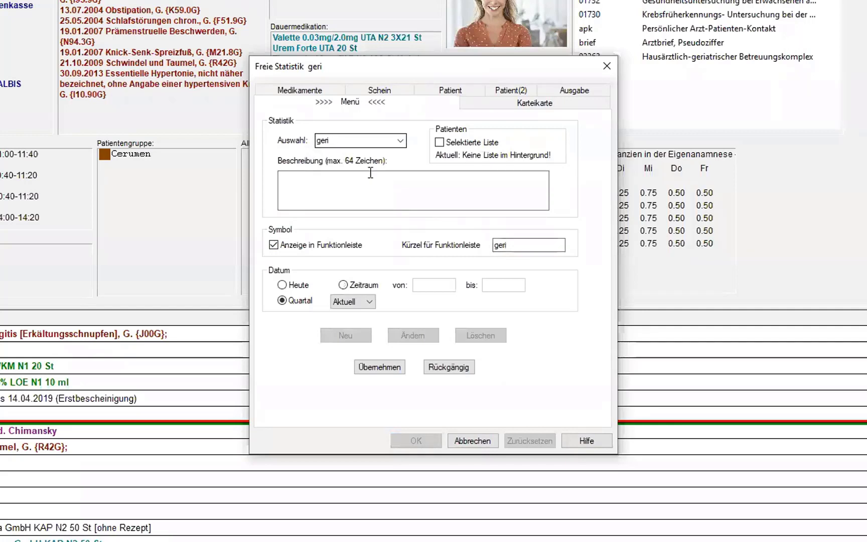
{"action": "left_click", "coordinate": [544, 245]}
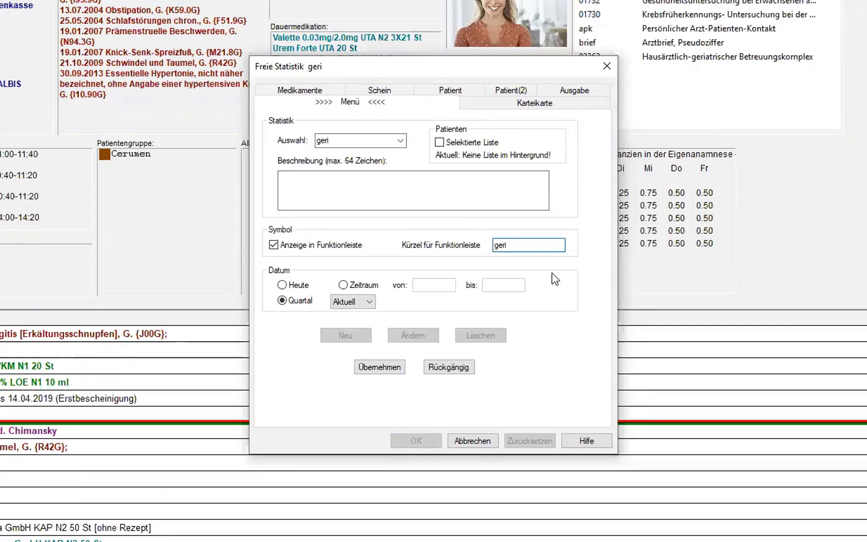
{"action": "key", "text": "BackSpace"}
{"action": "key", "text": "BackSpace"}
{"action": "key", "text": "BackSpace"}
{"action": "key", "text": "BackSpace"}
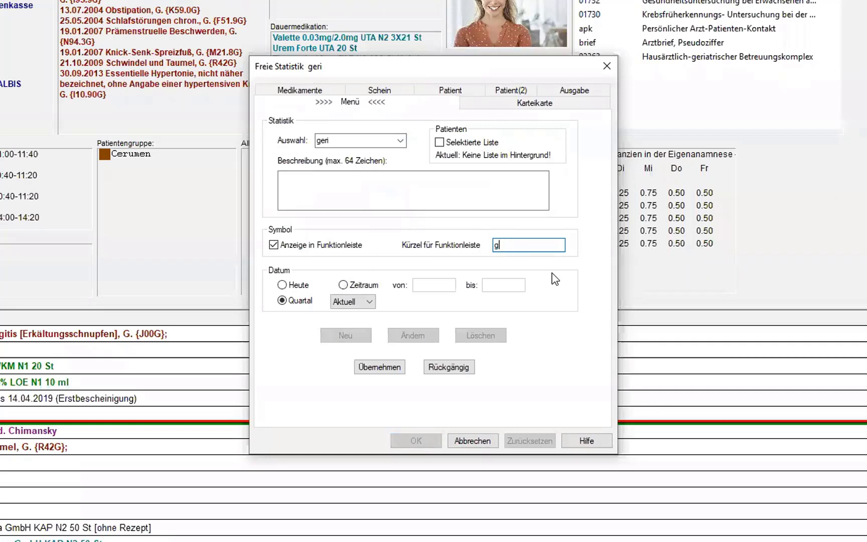
{"action": "type", "text": "GERI"}
{"action": "left_click", "coordinate": [374, 369]}
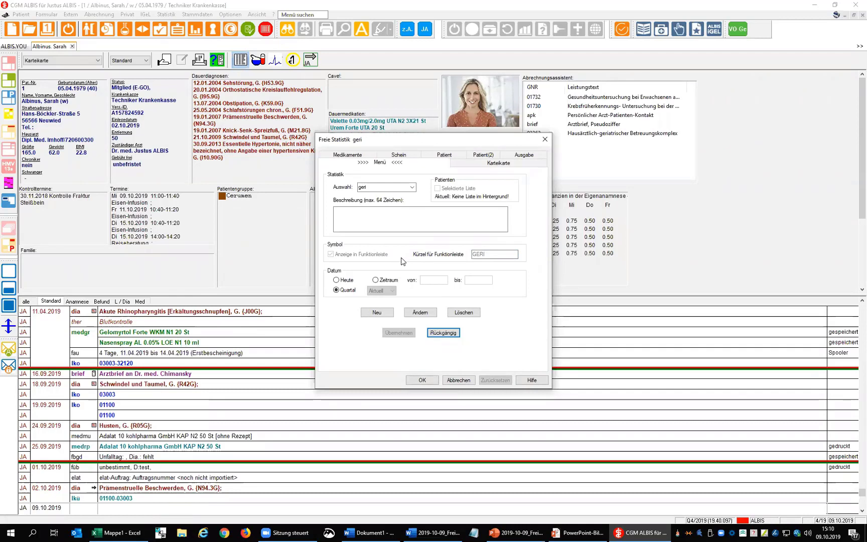
Confirm the "geri" definition, run it, and evaluate it once more after closing the first result list.
{"action": "left_click", "coordinate": [415, 313]}
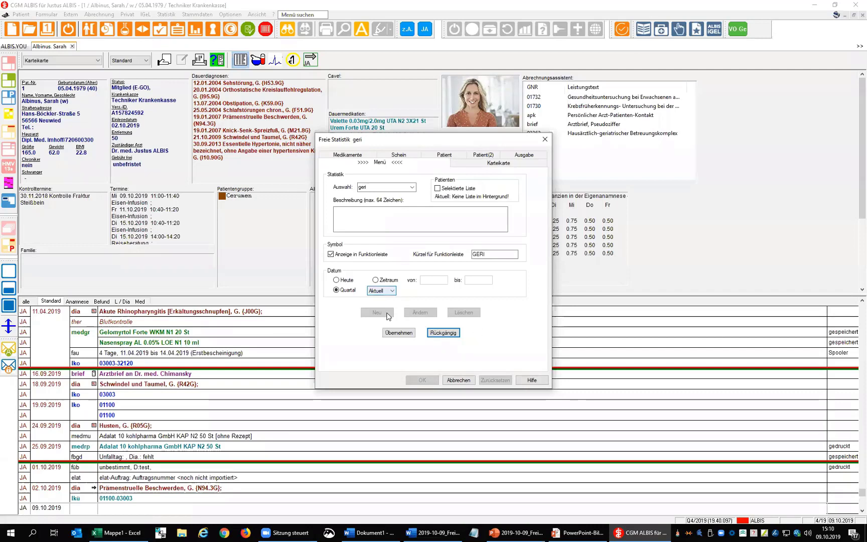
{"action": "left_click", "coordinate": [391, 333]}
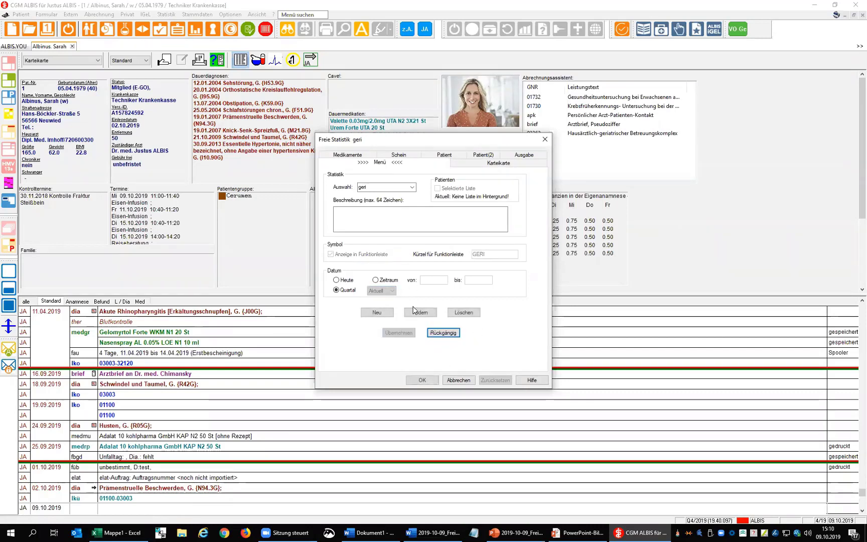
{"action": "left_click", "coordinate": [421, 381]}
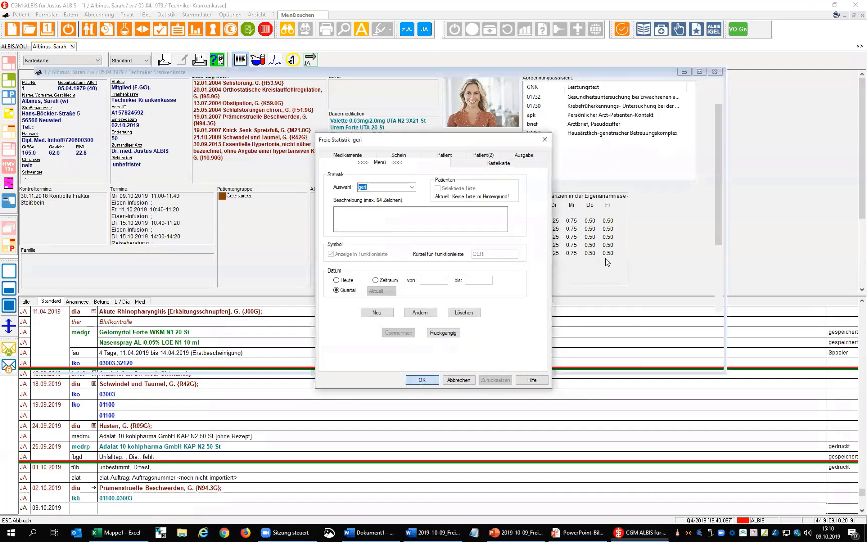
{"action": "left_click", "coordinate": [118, 46]}
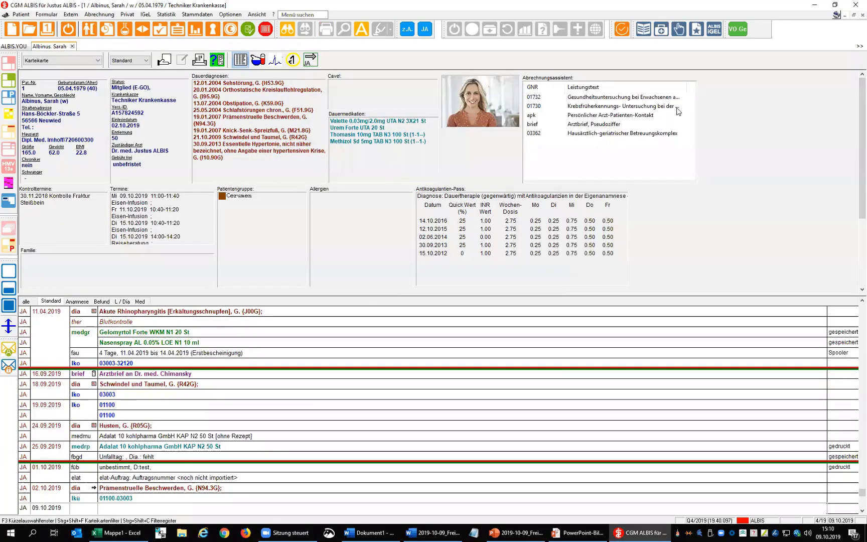
{"action": "left_click", "coordinate": [745, 34]}
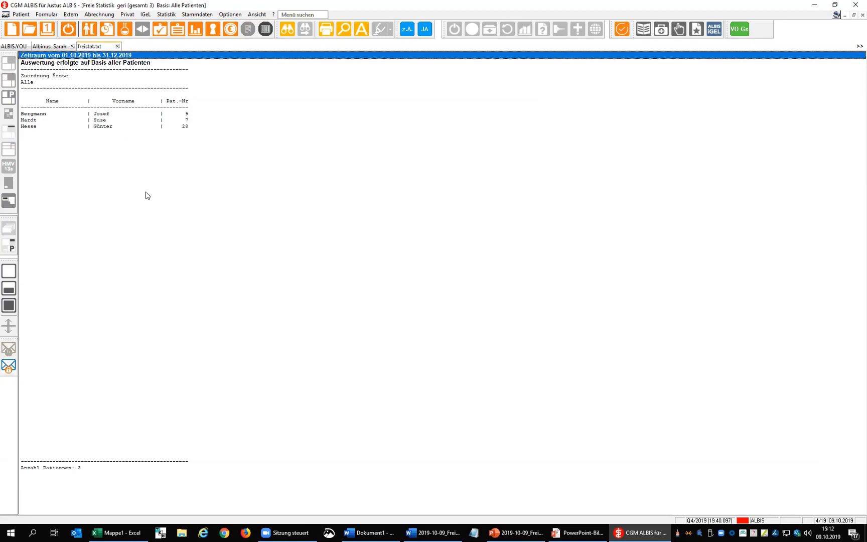
Open another patient's chart by patient number, and close all open charts together with the statistic's result list.
{"action": "key", "text": "ctrl+o"}
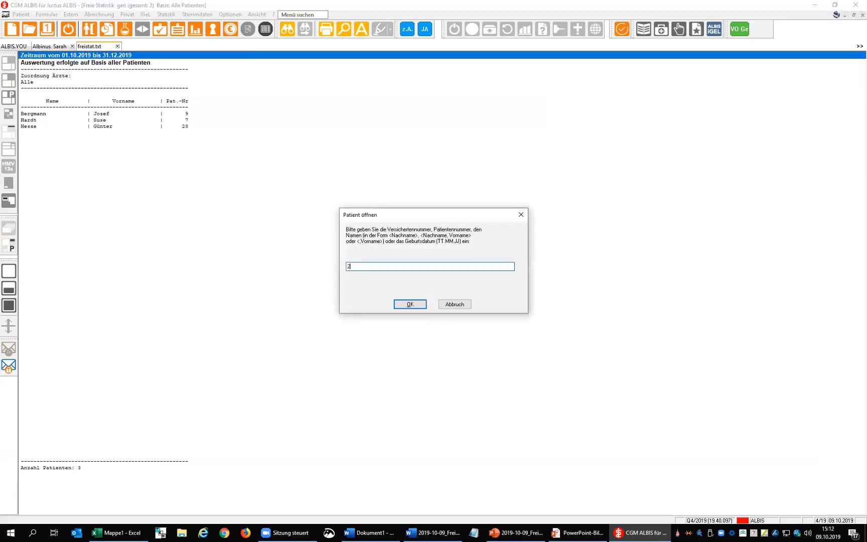
{"action": "type", "text": "2"}
{"action": "key", "text": "Return"}
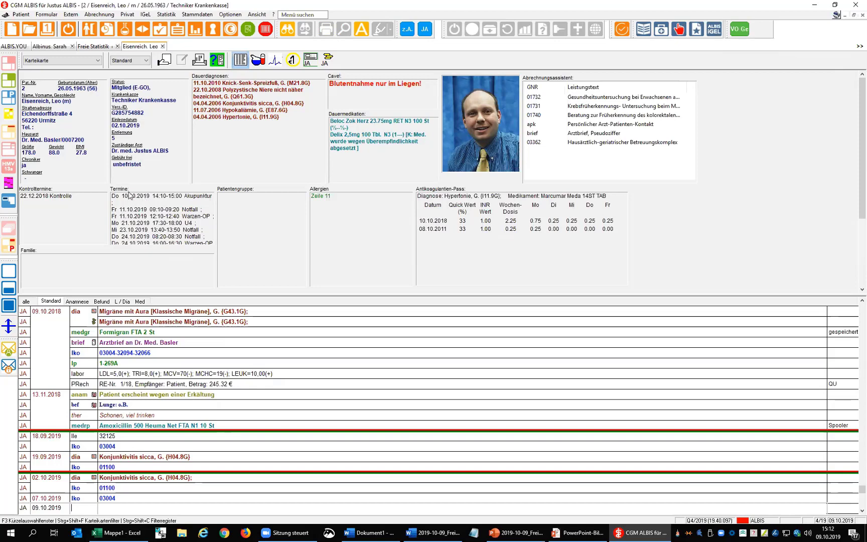
{"action": "key", "text": "ctrl+F4"}
{"action": "left_click", "coordinate": [73, 47]}
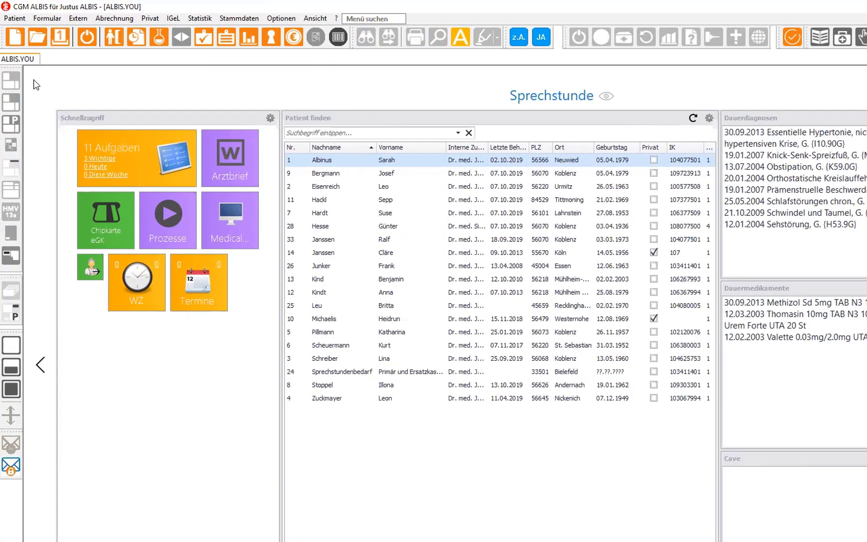
Display the stored result file freistat.txt from the Listen folder and close it again.
{"action": "left_click", "coordinate": [16, 18]}
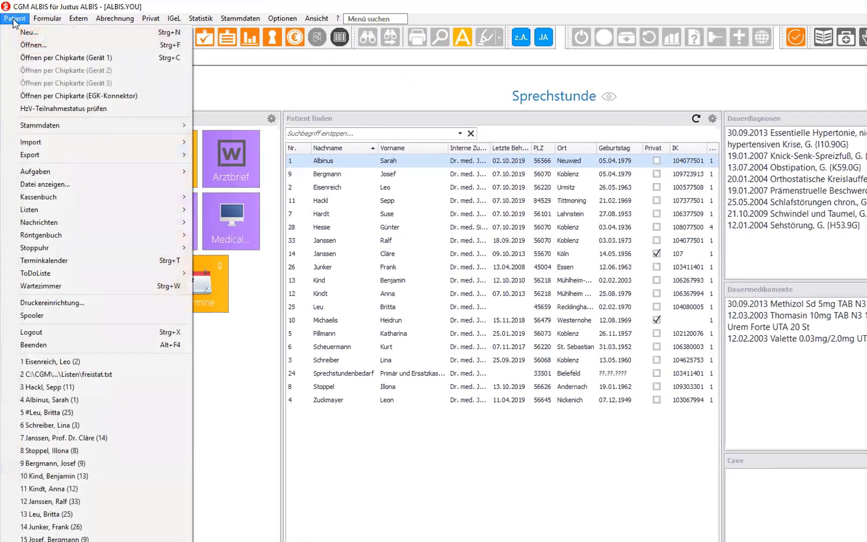
{"action": "left_click", "coordinate": [87, 185]}
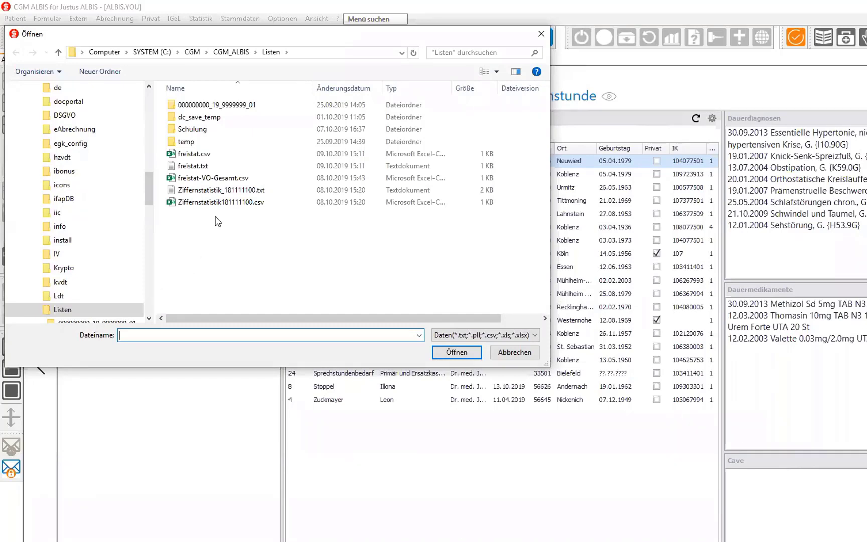
{"action": "left_click", "coordinate": [185, 170]}
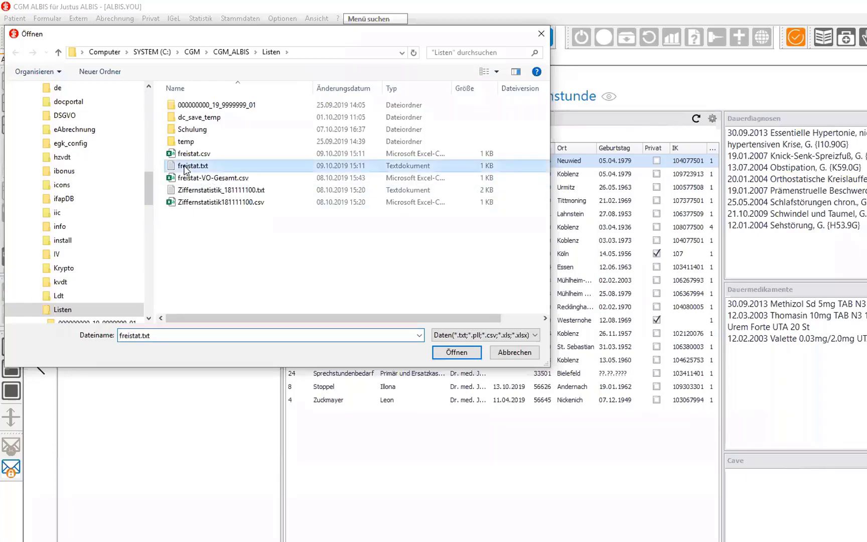
{"action": "double_click", "coordinate": [186, 169]}
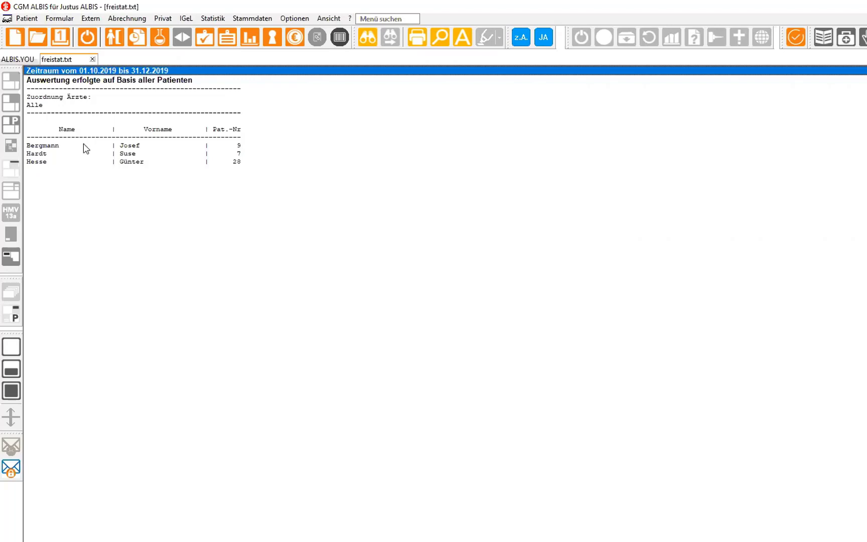
{"action": "left_click", "coordinate": [26, 18]}
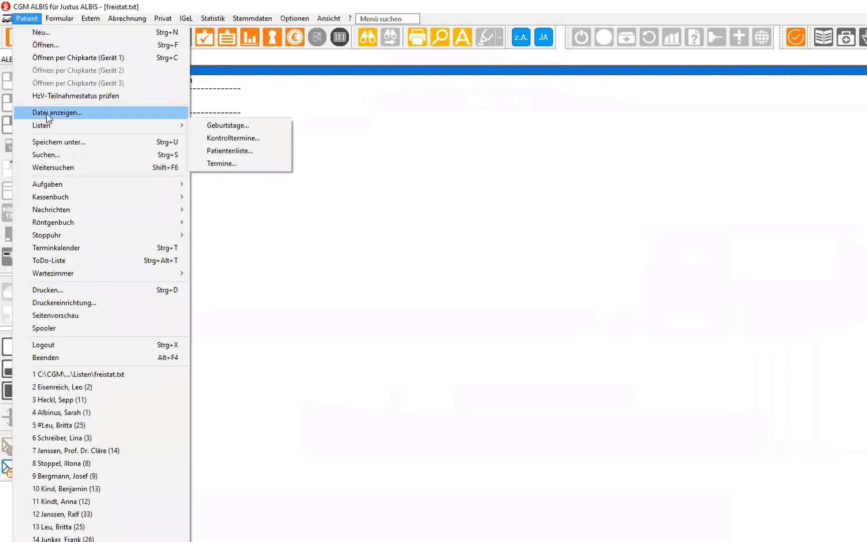
{"action": "left_click", "coordinate": [454, 284]}
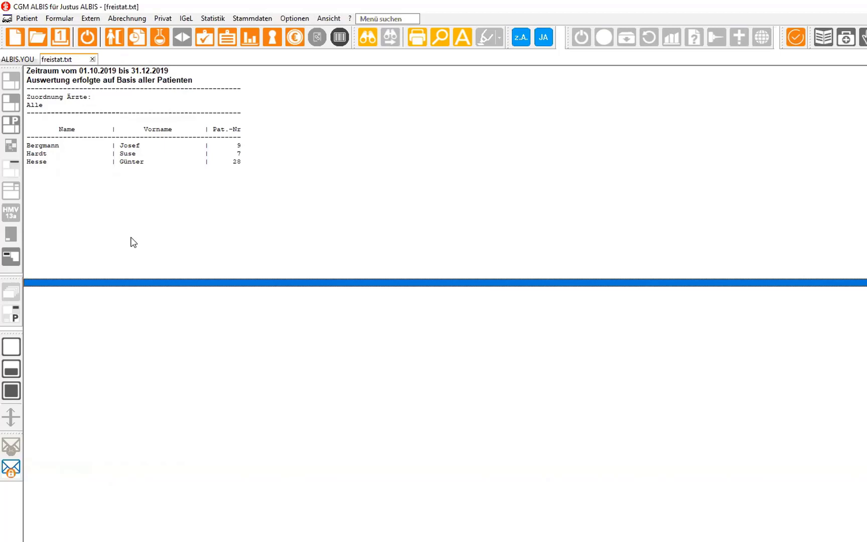
{"action": "left_click", "coordinate": [93, 59]}
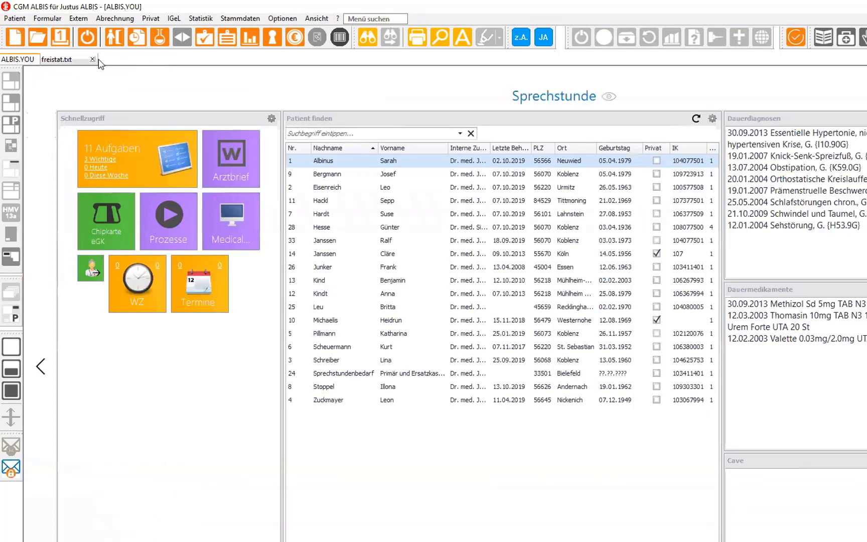
Reopen the stored result file freistat.txt from the Listen folder.
{"action": "left_click", "coordinate": [20, 20]}
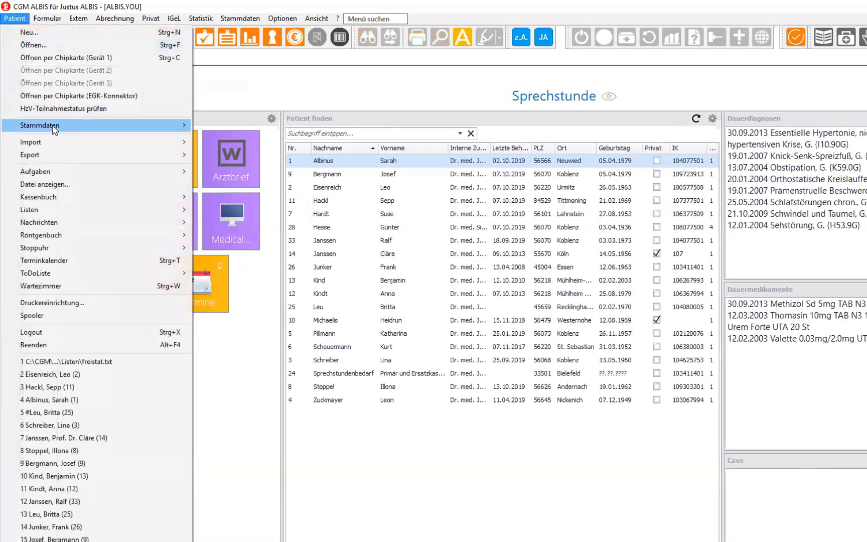
{"action": "mouse_move", "coordinate": [65, 169]}
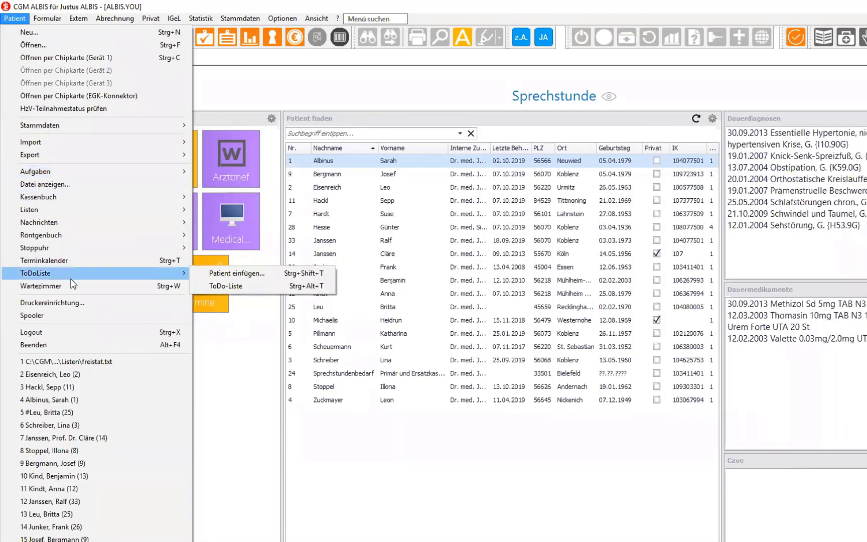
{"action": "left_click", "coordinate": [75, 184]}
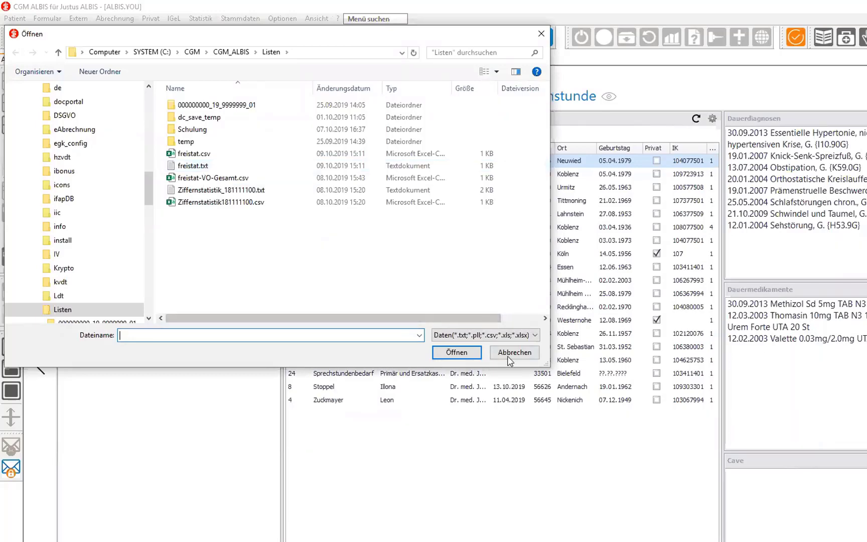
{"action": "double_click", "coordinate": [182, 167]}
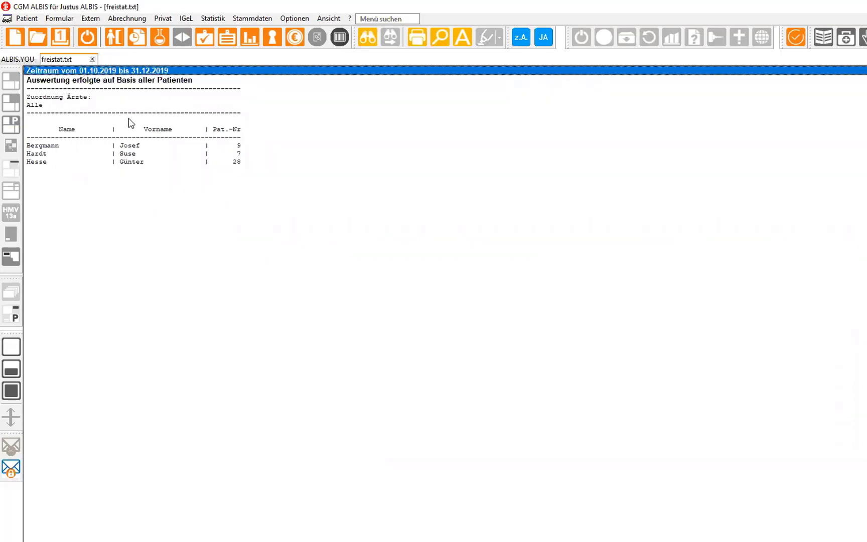
Save the displayed statistic result in the Listen folder as a separate file, adding "_Geri" to the name "freistat".
{"action": "left_click", "coordinate": [26, 20]}
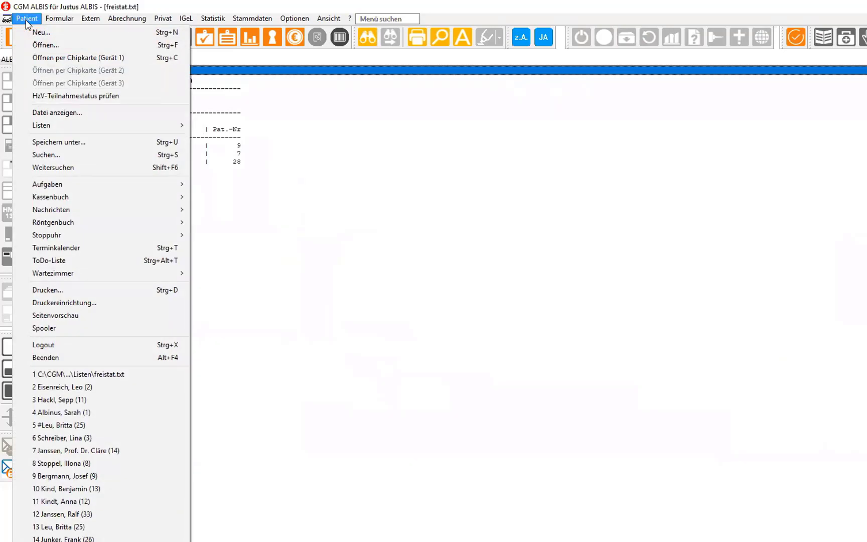
{"action": "left_click", "coordinate": [95, 144]}
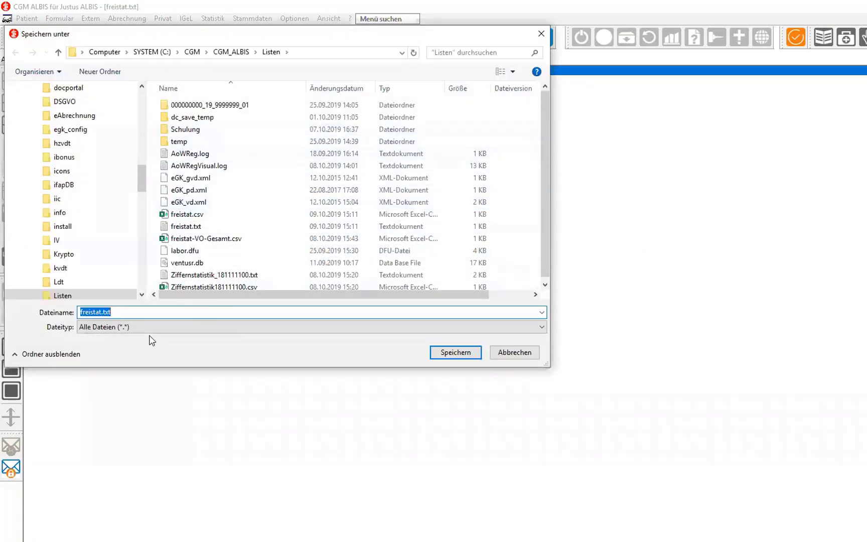
{"action": "key", "text": "ctrl+Left"}
{"action": "key", "text": "BackSpace"}
{"action": "type", "text": "_Geri"}
{"action": "left_click", "coordinate": [453, 353]}
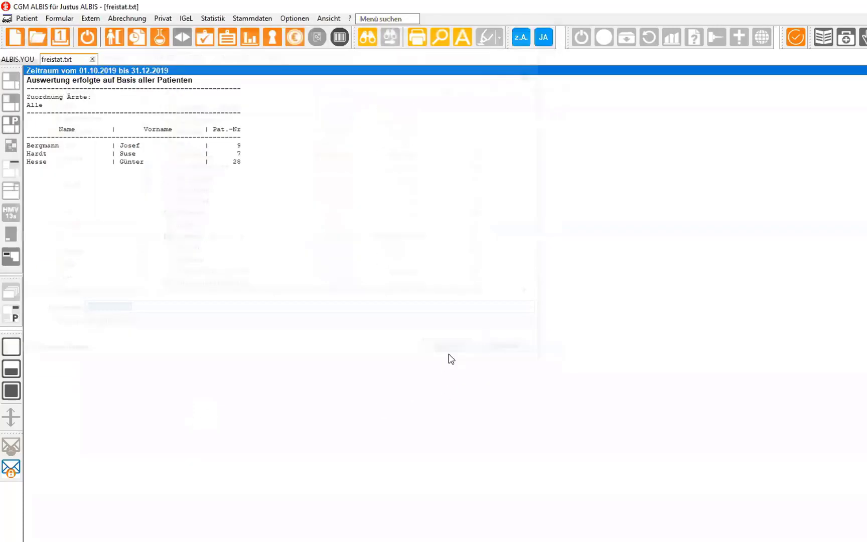
Close the displayed freistat.txt list and open the saved freistat_Geri.txt from the Listen folder.
{"action": "left_click", "coordinate": [93, 60]}
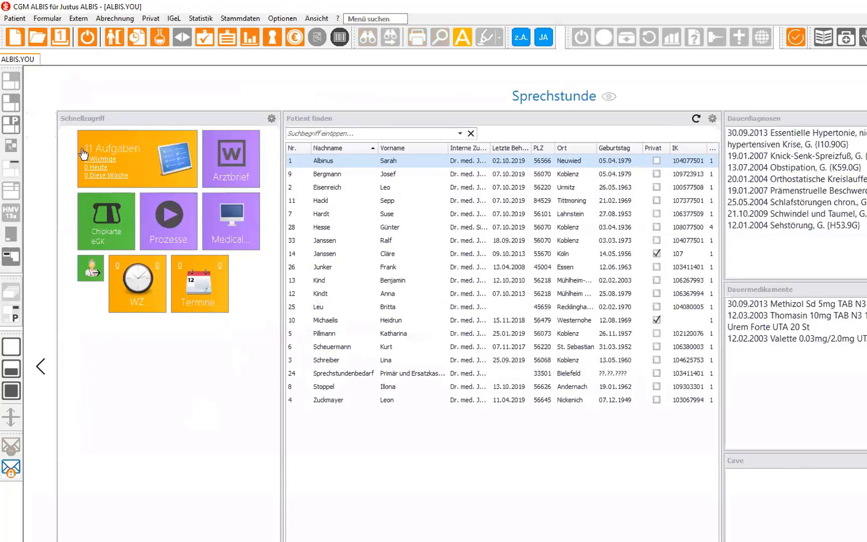
{"action": "left_click", "coordinate": [14, 19]}
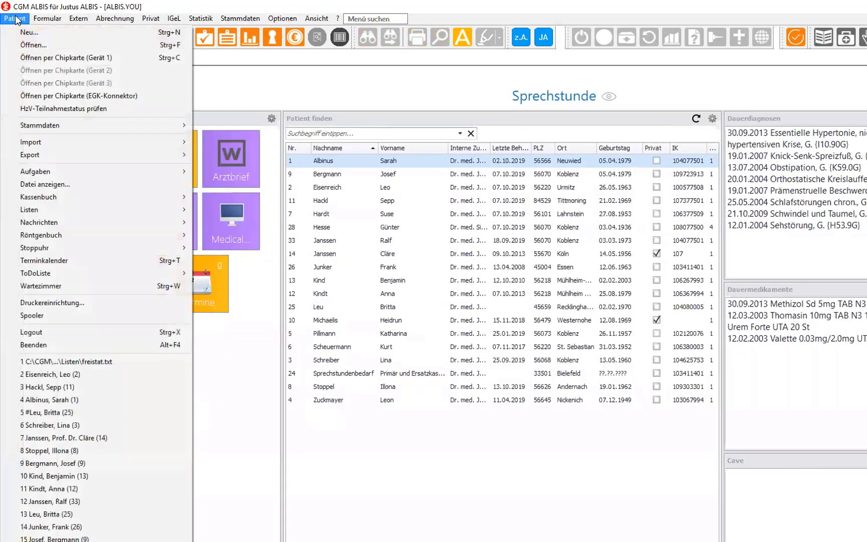
{"action": "left_click", "coordinate": [91, 184]}
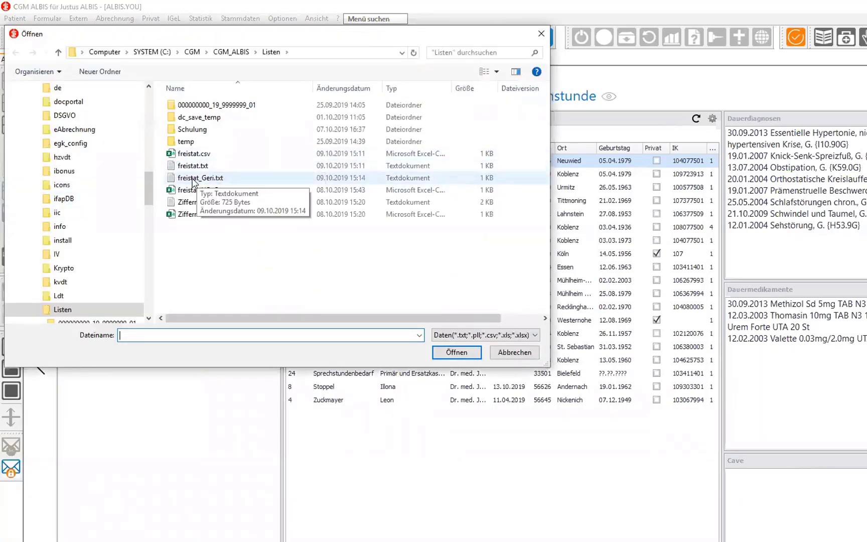
{"action": "double_click", "coordinate": [194, 179]}
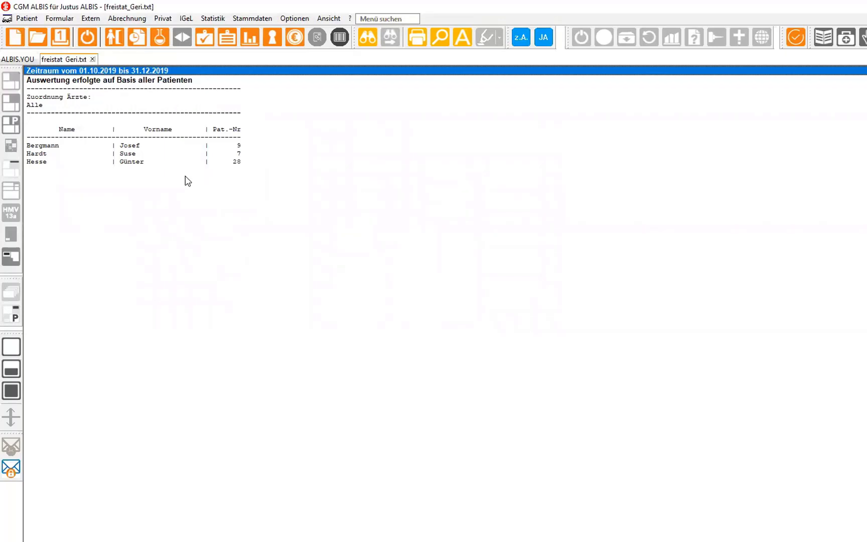
View the free statistics' patient selection with the freistat_Geri.txt list in the background, cancel, and close that list.
{"action": "left_click", "coordinate": [225, 19]}
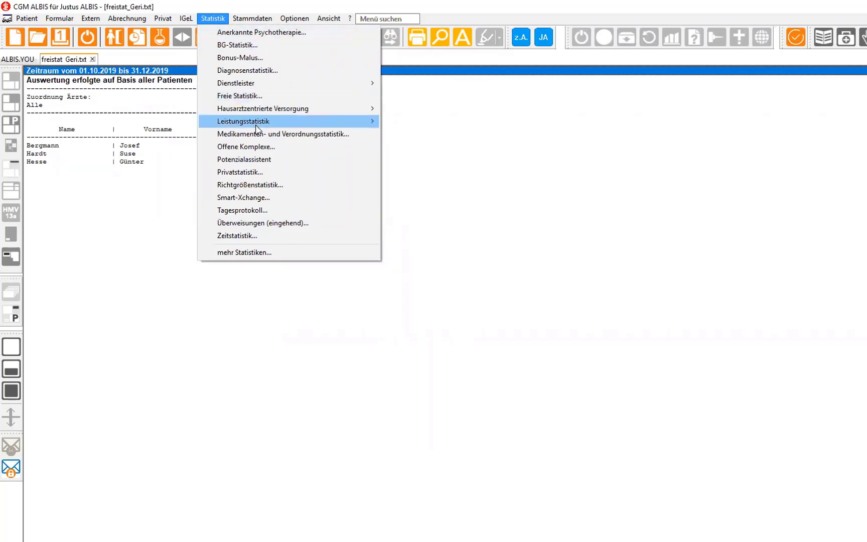
{"action": "left_click", "coordinate": [264, 97]}
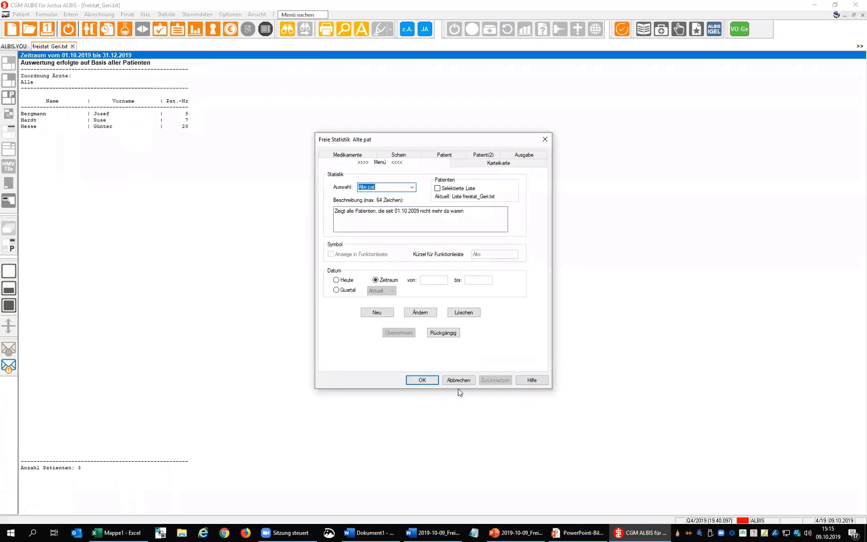
{"action": "left_click", "coordinate": [458, 380]}
{"action": "left_click", "coordinate": [72, 46]}
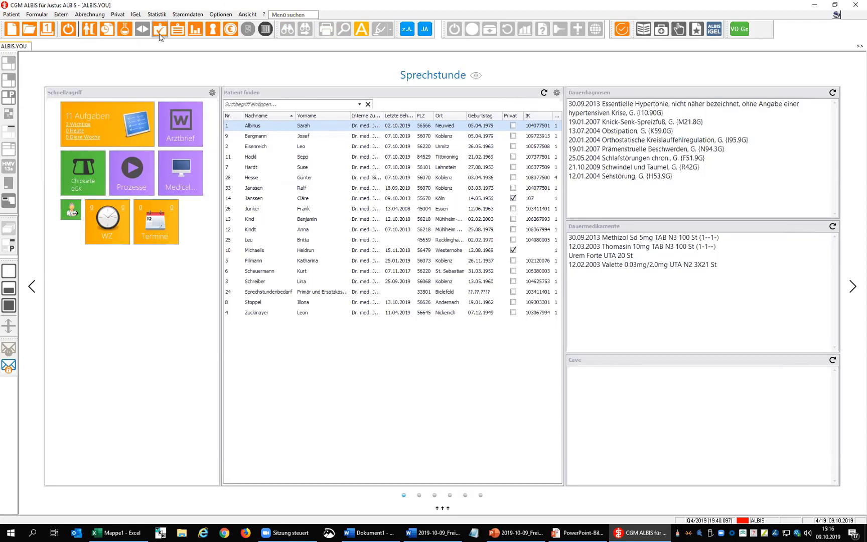
Open the free statistics, select the "Alter" statistic and view its output columns.
{"action": "left_click", "coordinate": [157, 15]}
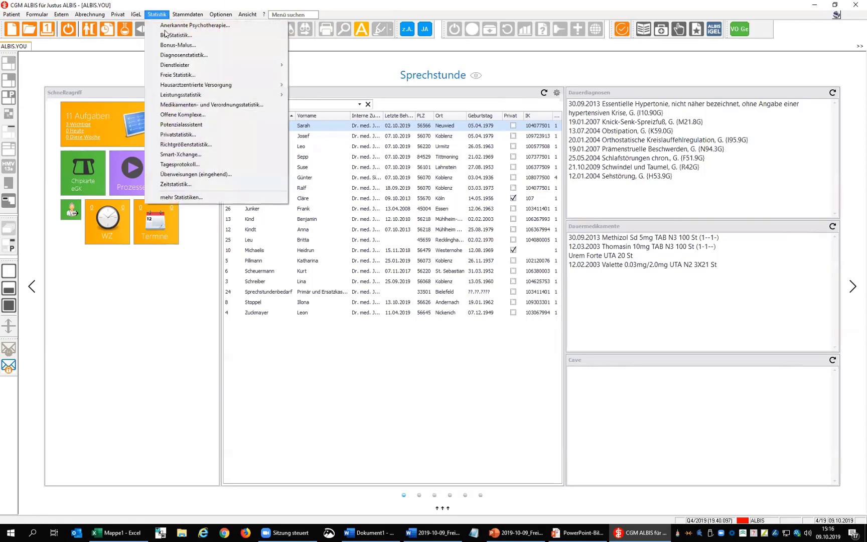
{"action": "left_click", "coordinate": [189, 76]}
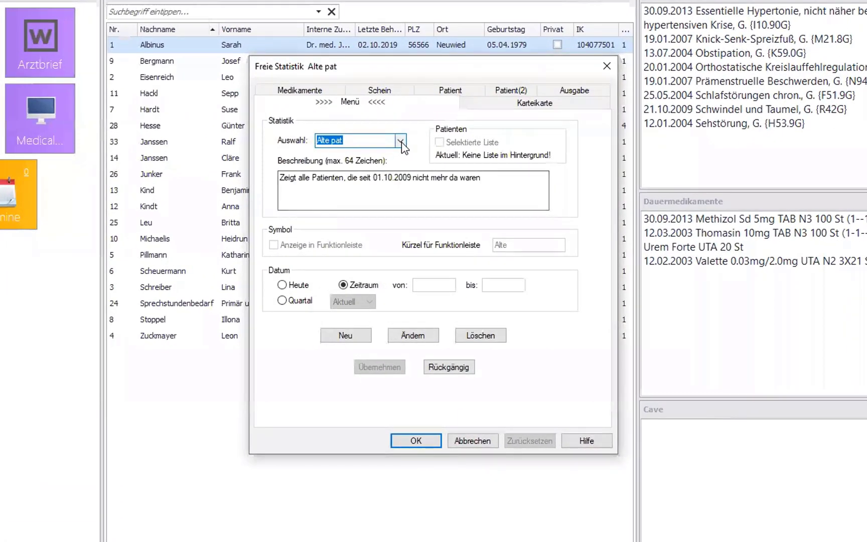
{"action": "left_click", "coordinate": [414, 188]}
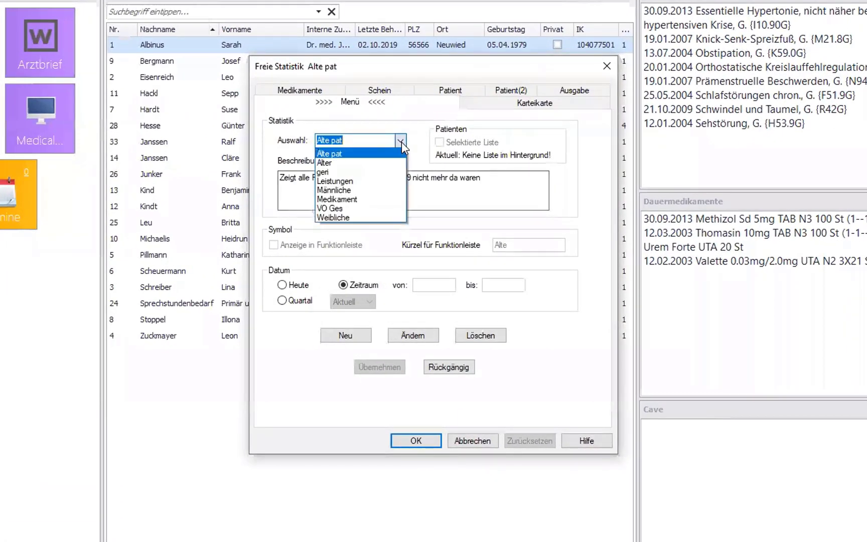
{"action": "left_click", "coordinate": [344, 165]}
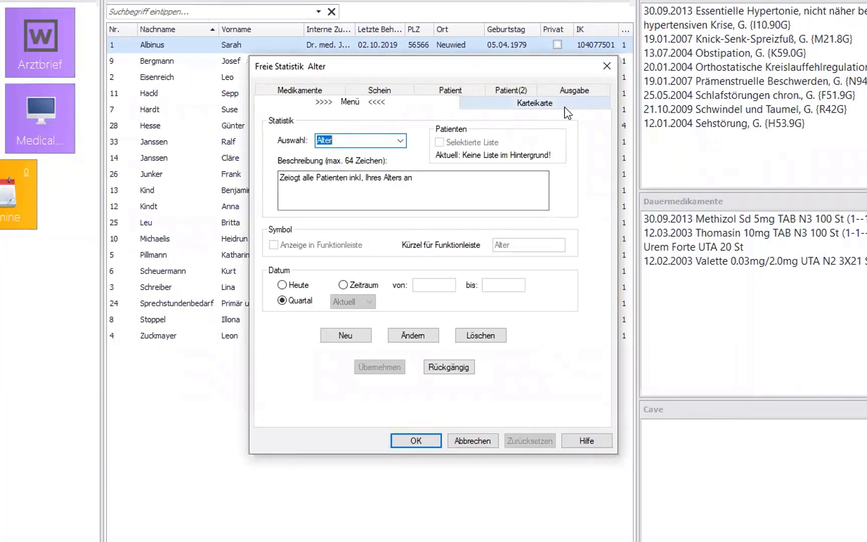
{"action": "left_click", "coordinate": [576, 92]}
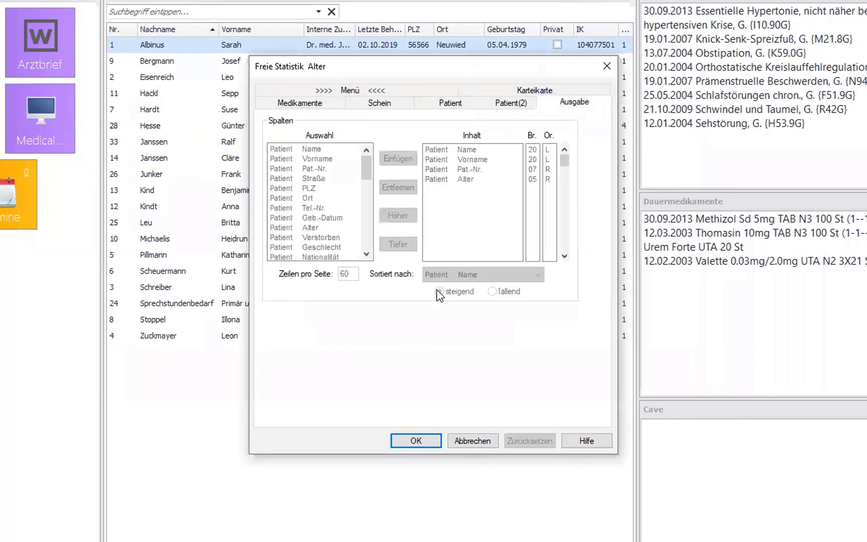
Put the "Alter" statistic into editing, review its output settings and revert without applying changes.
{"action": "left_click", "coordinate": [324, 91]}
{"action": "left_click", "coordinate": [412, 335]}
{"action": "left_click", "coordinate": [575, 90]}
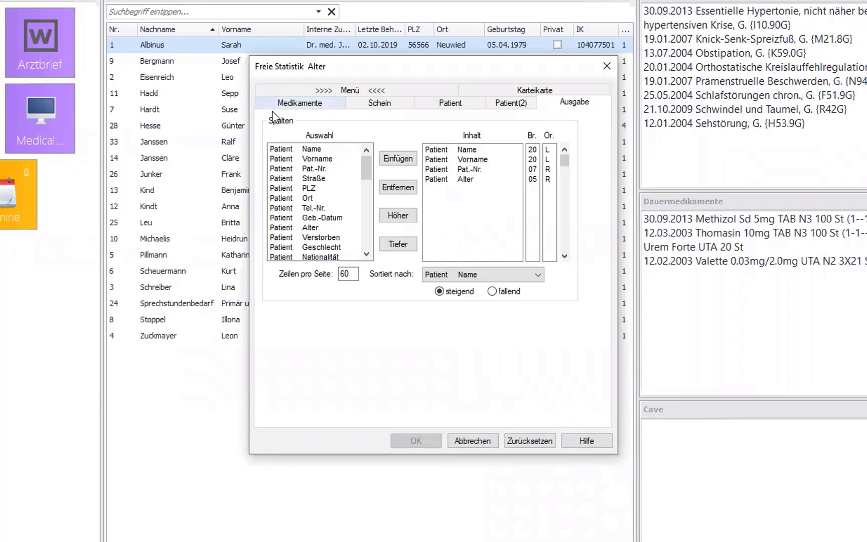
{"action": "left_click", "coordinate": [303, 91]}
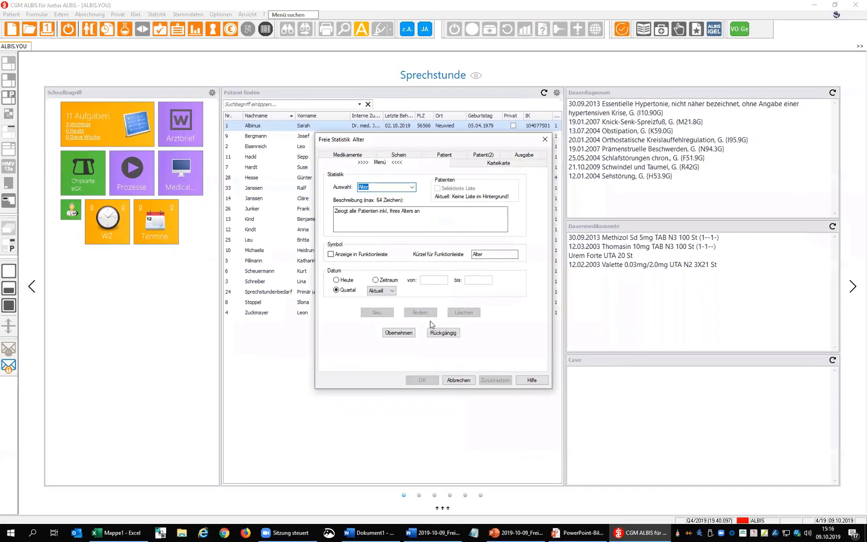
{"action": "left_click", "coordinate": [389, 371]}
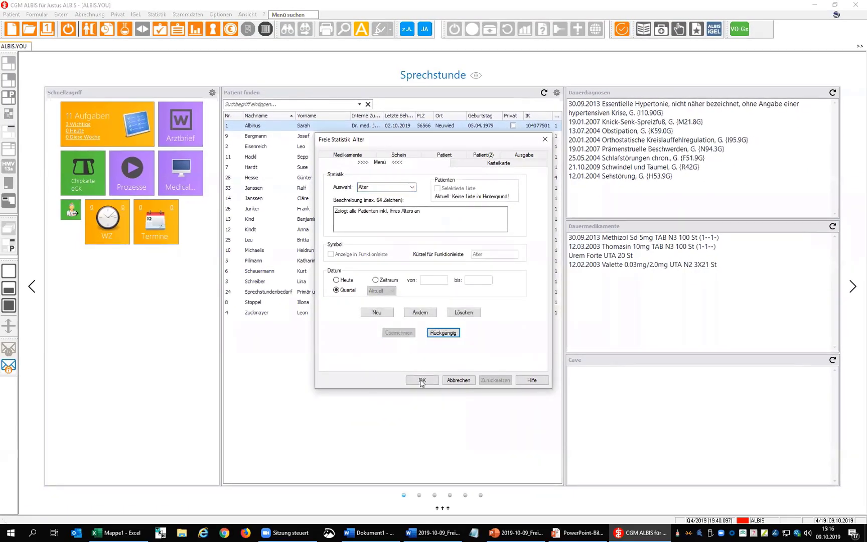
Run the "Alter" statistic and close its result list.
{"action": "left_click", "coordinate": [422, 380]}
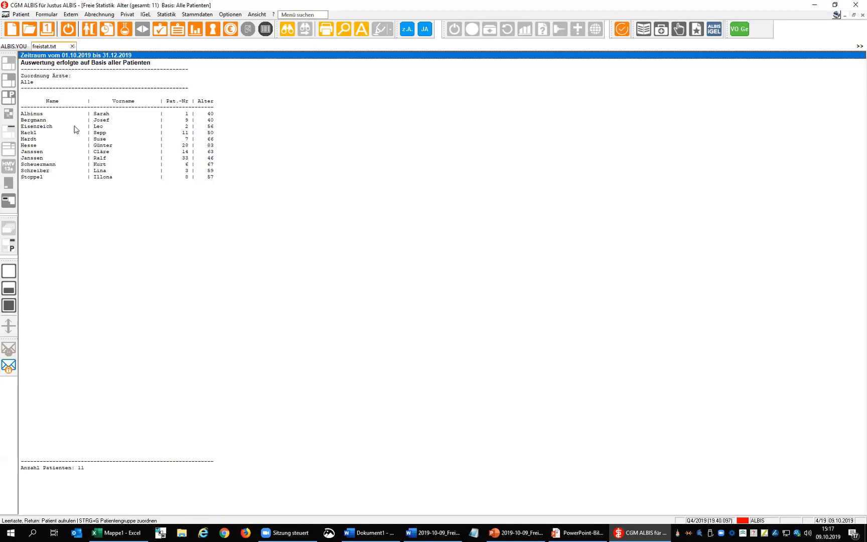
{"action": "left_click", "coordinate": [72, 46]}
Open the statistic's result file freistat.csv from the Listen folder in Excel.
{"action": "left_click", "coordinate": [11, 14]}
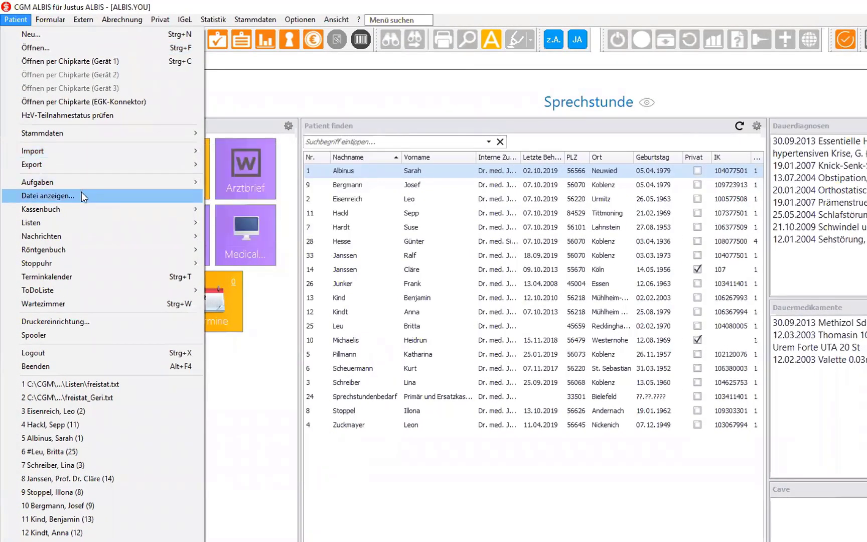
{"action": "left_click", "coordinate": [82, 193]}
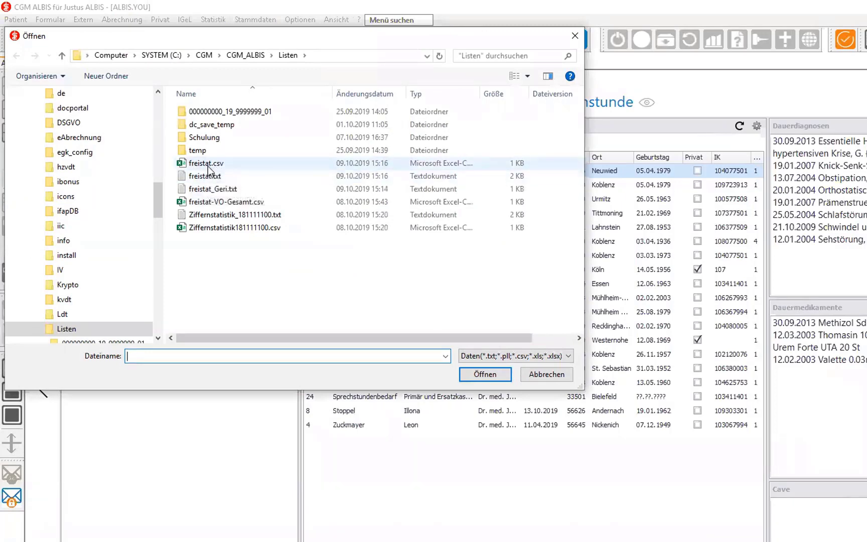
{"action": "left_click", "coordinate": [208, 166]}
{"action": "double_click", "coordinate": [208, 166]}
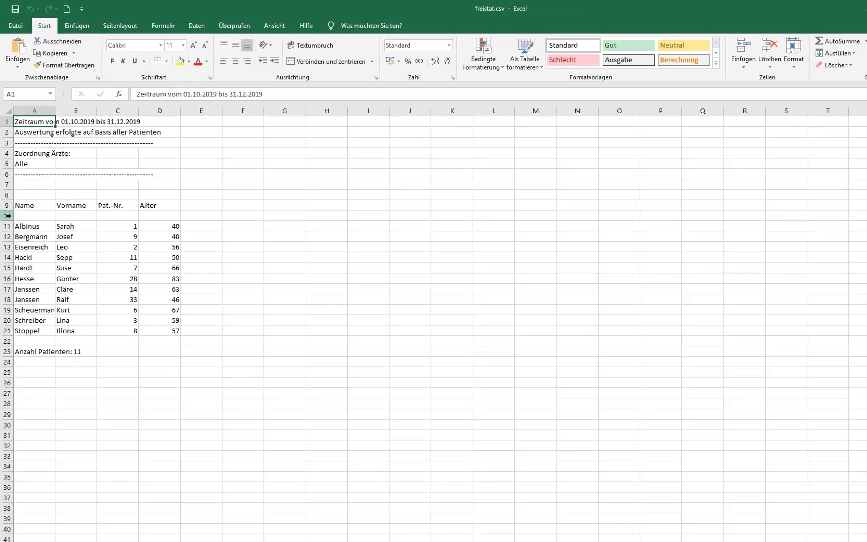
Delete the empty row 10 between the column headings and the patient entries.
{"action": "left_click", "coordinate": [9, 253]}
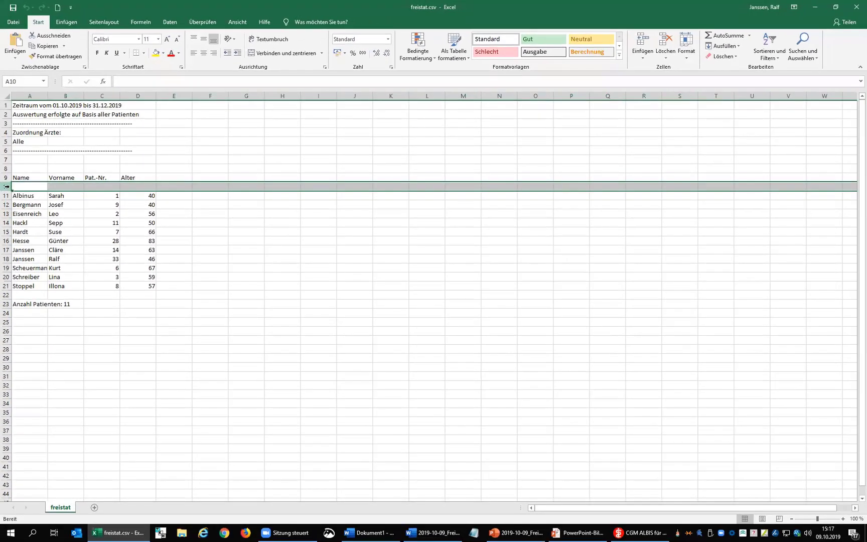
{"action": "right_click", "coordinate": [6, 186]}
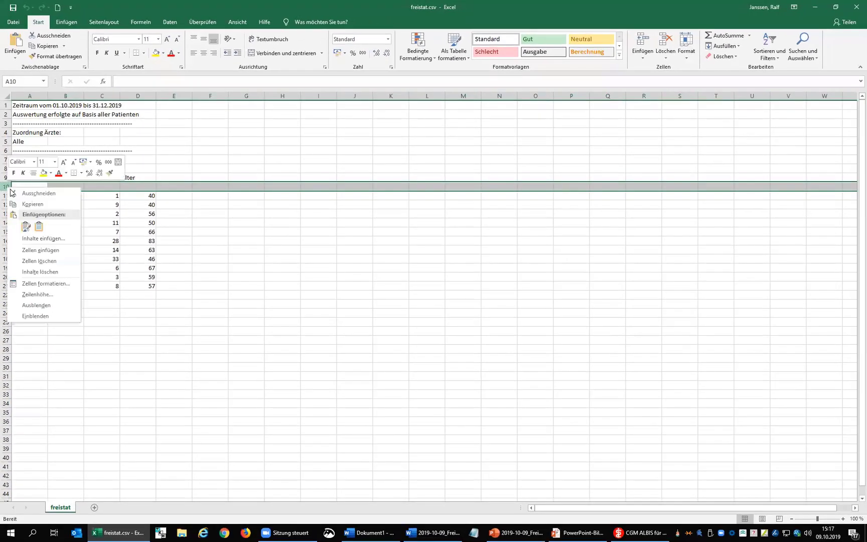
{"action": "left_click", "coordinate": [54, 262]}
Add filters to the heading cells Name, Vorname, Pat.-Nr. and Alter in row 9.
{"action": "left_click_drag", "start_coordinate": [23, 178], "coordinate": [143, 179]}
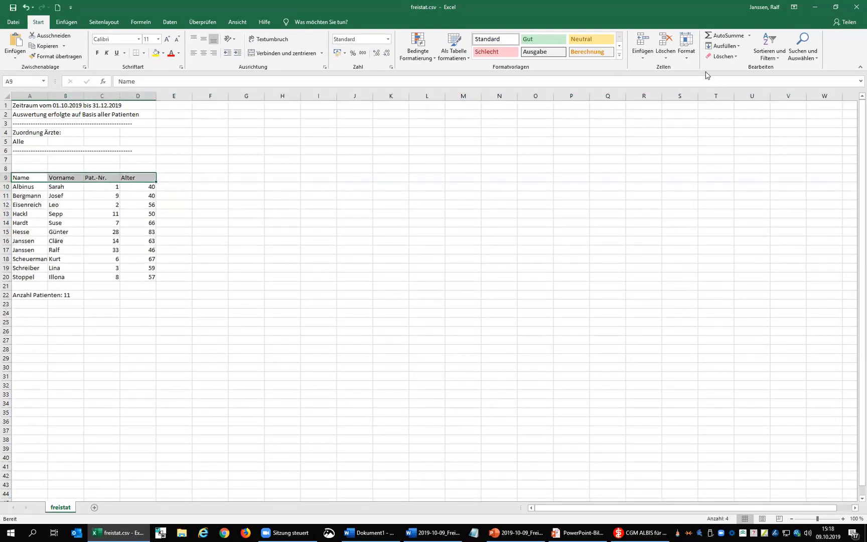
{"action": "left_click", "coordinate": [774, 52]}
{"action": "left_click", "coordinate": [773, 102]}
{"action": "left_click", "coordinate": [186, 256]}
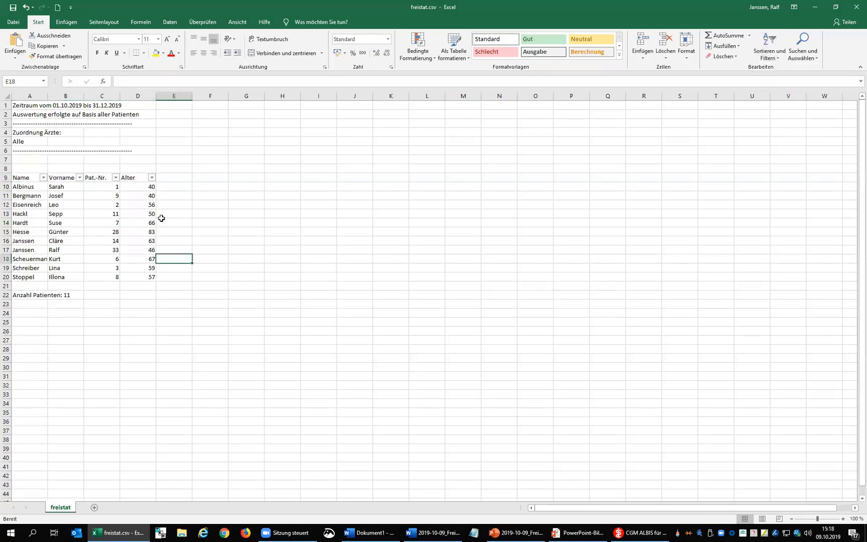
Sort the patient list by Alter in ascending order and close freistat.csv without saving the changes.
{"action": "left_click", "coordinate": [151, 177]}
{"action": "left_click", "coordinate": [105, 187]}
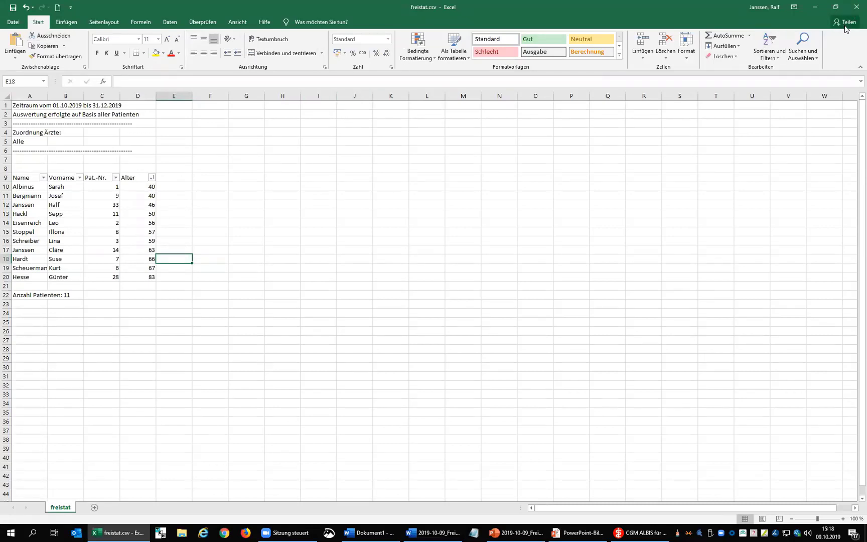
{"action": "left_click", "coordinate": [854, 9]}
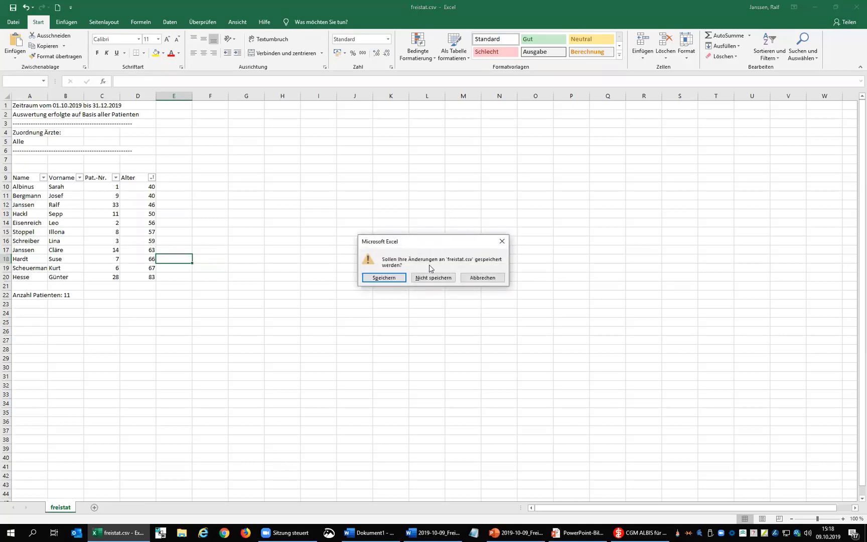
{"action": "left_click", "coordinate": [430, 284]}
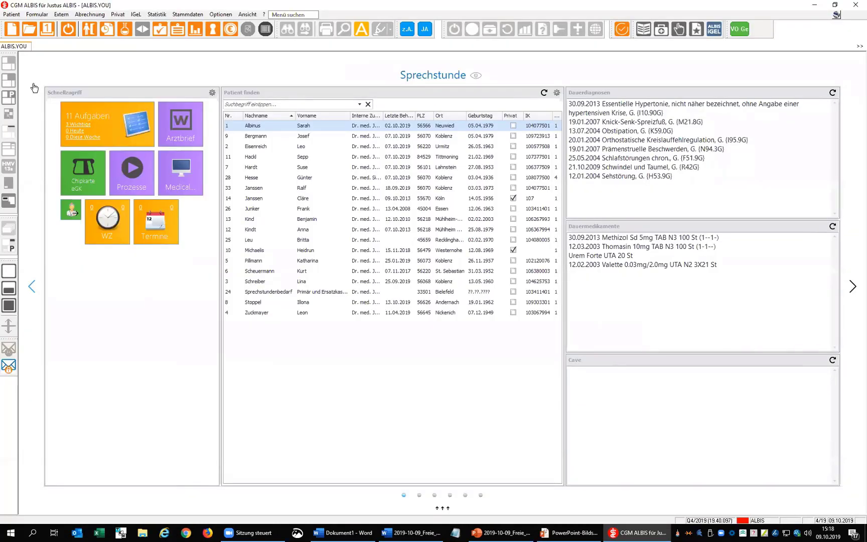
Open freistat.csv from the Schulung\ALTER subfolder of the Listen folder through the file display function in ALBIS.
{"action": "left_click", "coordinate": [15, 15]}
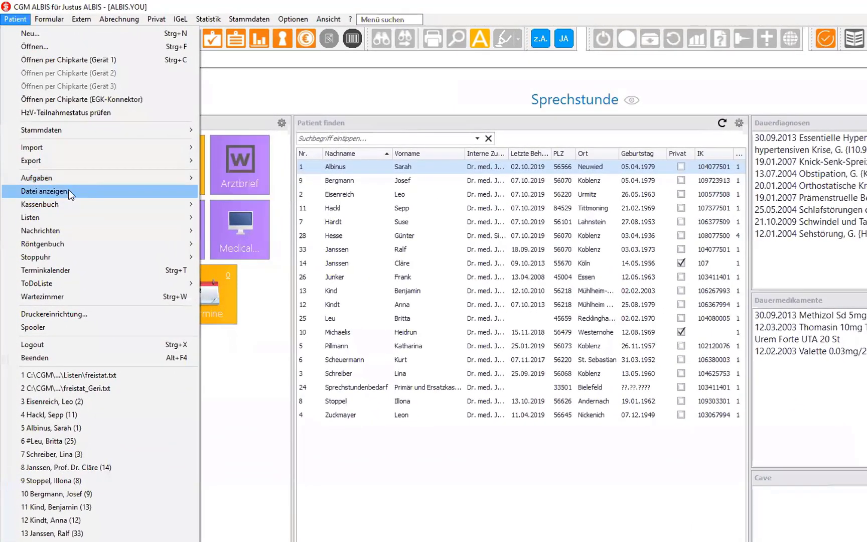
{"action": "left_click", "coordinate": [69, 191]}
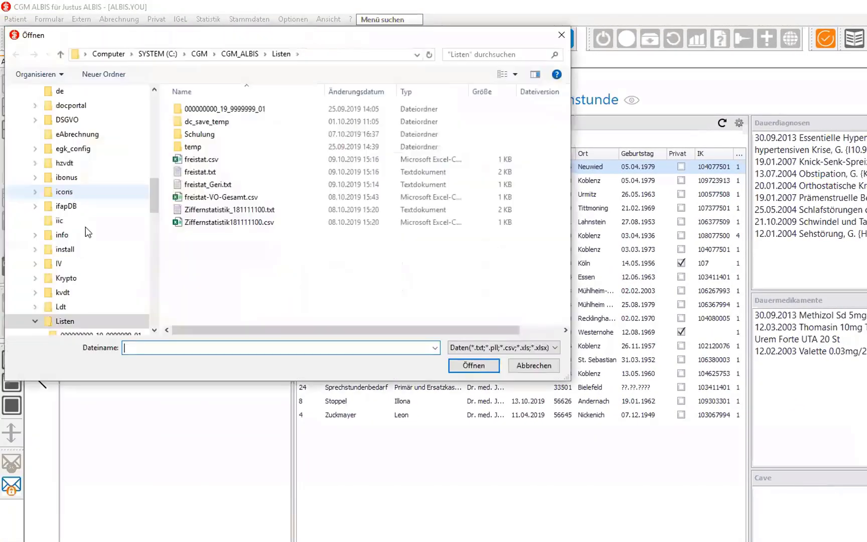
{"action": "double_click", "coordinate": [203, 135]}
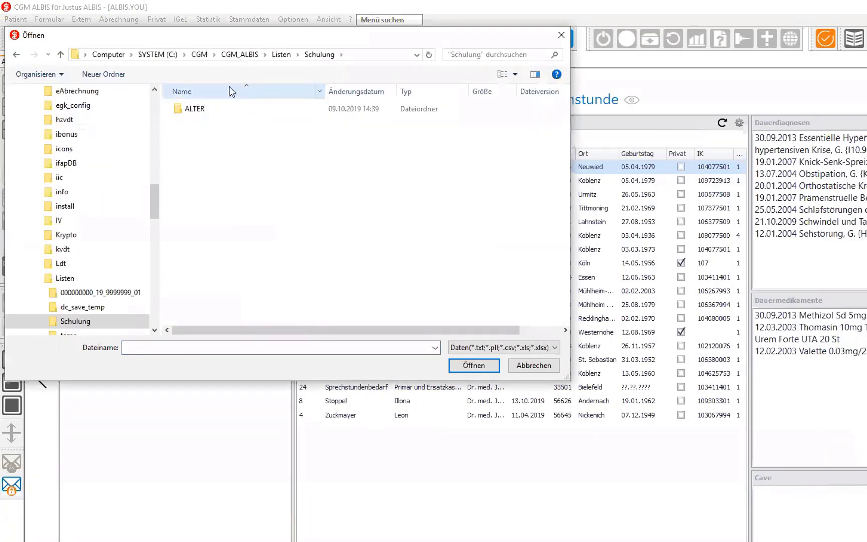
{"action": "double_click", "coordinate": [207, 112]}
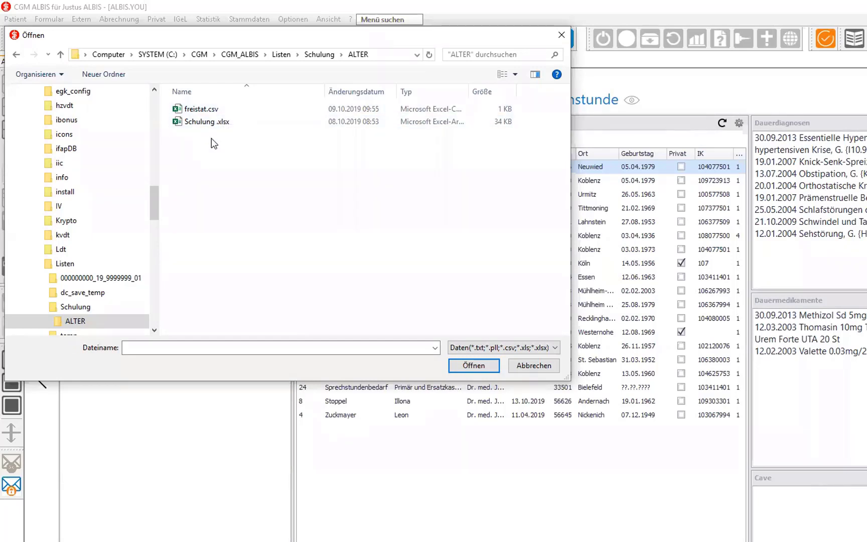
{"action": "double_click", "coordinate": [200, 109]}
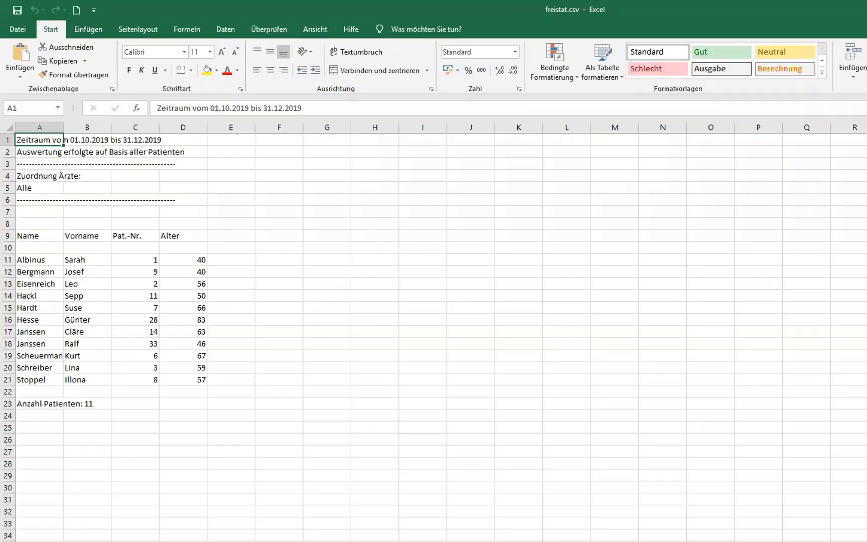
Switch back to ALBIS and open the workbook "Schulung .xlsx" from the Schulung\ALTER subfolder of Listen.
{"action": "key", "text": "alt+Tab"}
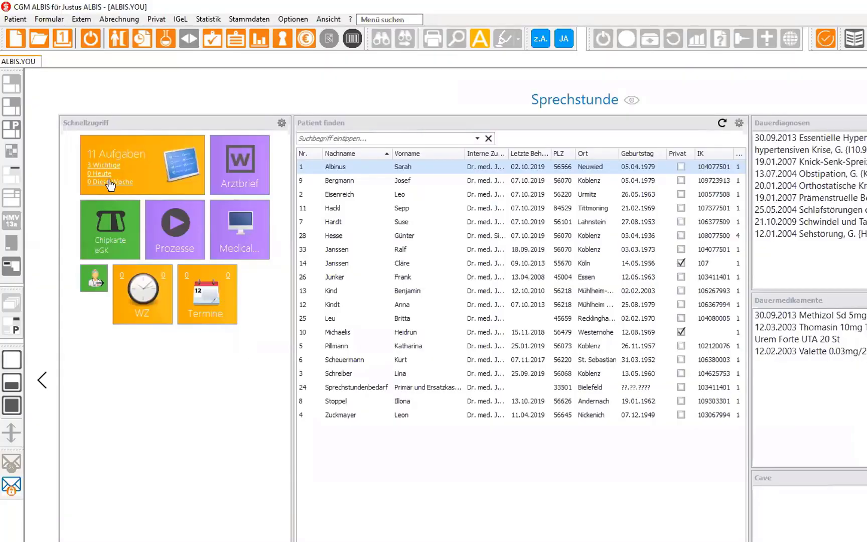
{"action": "left_click", "coordinate": [15, 19]}
{"action": "left_click", "coordinate": [45, 191]}
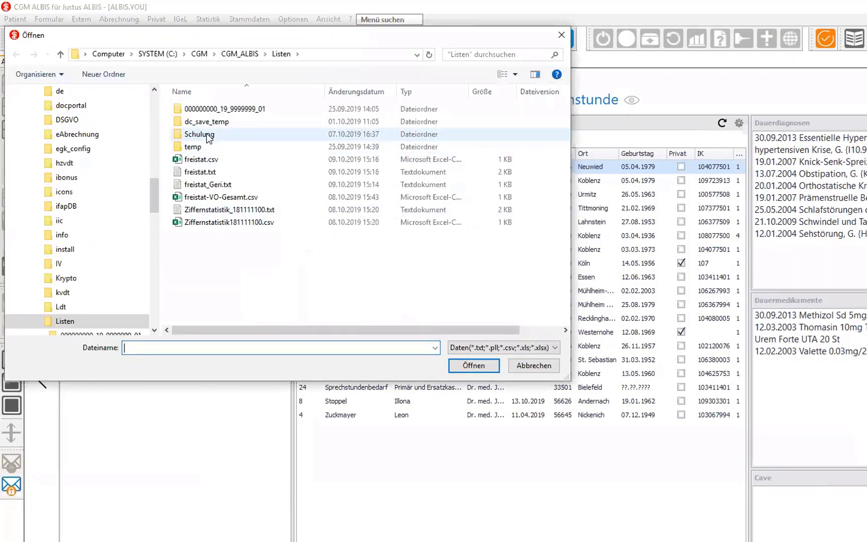
{"action": "double_click", "coordinate": [207, 134]}
{"action": "double_click", "coordinate": [198, 109]}
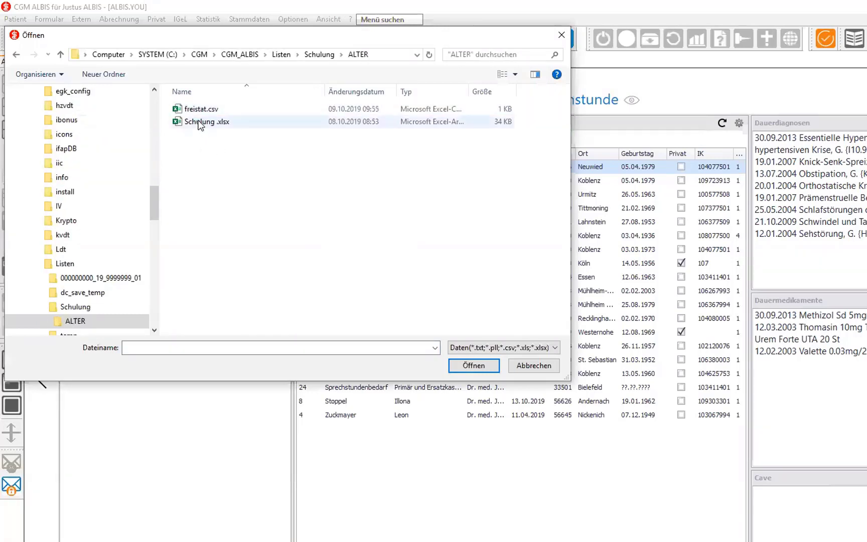
{"action": "double_click", "coordinate": [200, 123]}
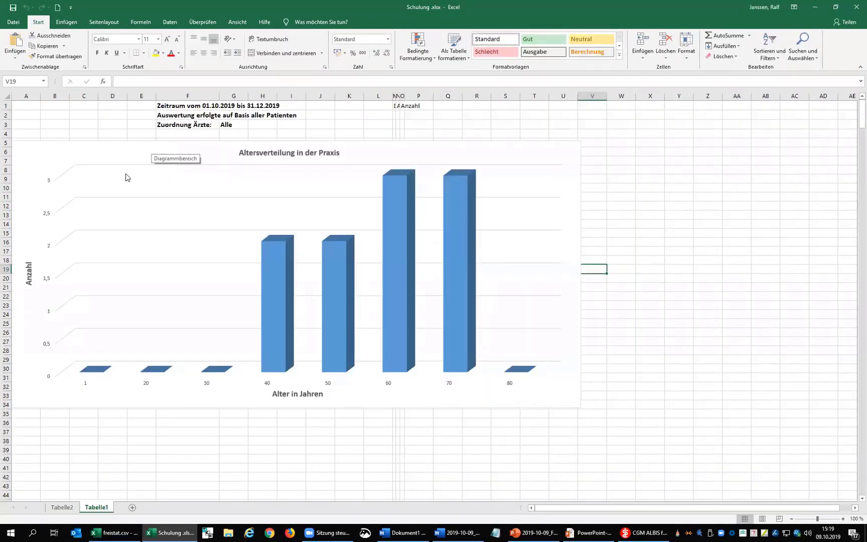
Minimize the age distribution workbook, close freistat.csv and return to ALBIS.
{"action": "mouse_move", "coordinate": [272, 286]}
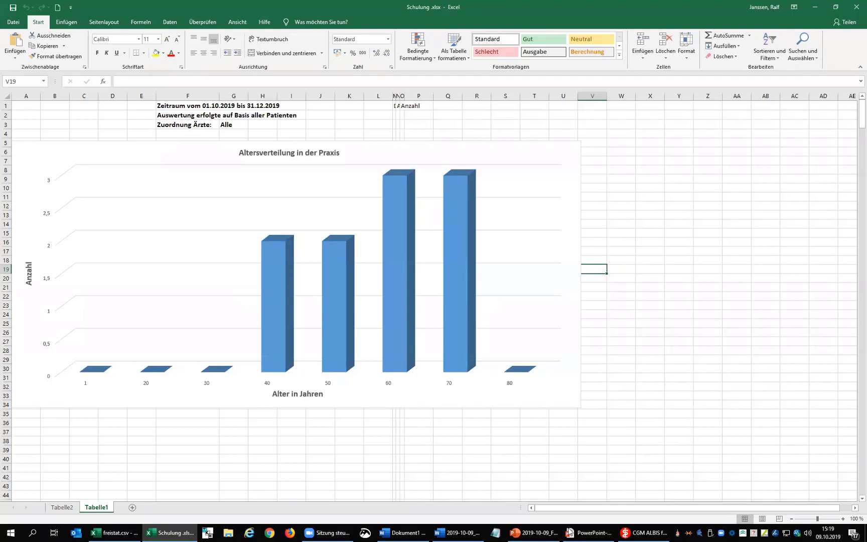
{"action": "left_click", "coordinate": [814, 15]}
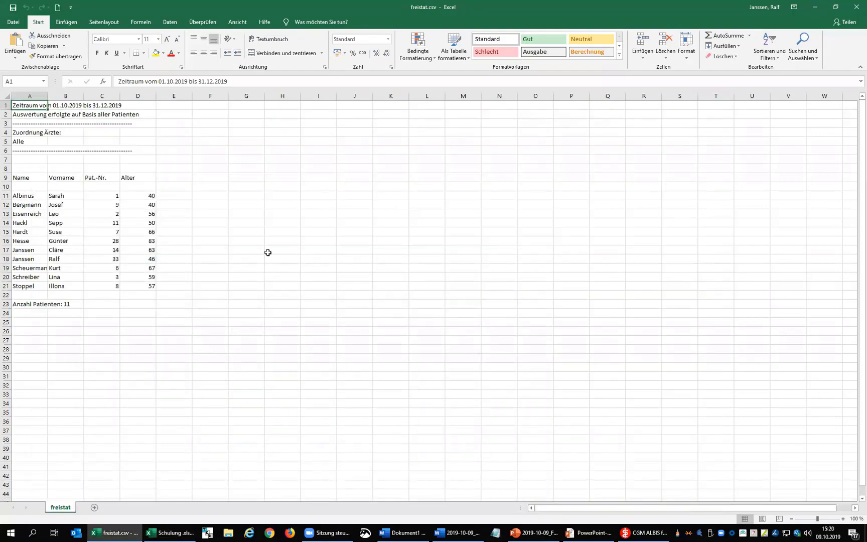
{"action": "left_click", "coordinate": [853, 8]}
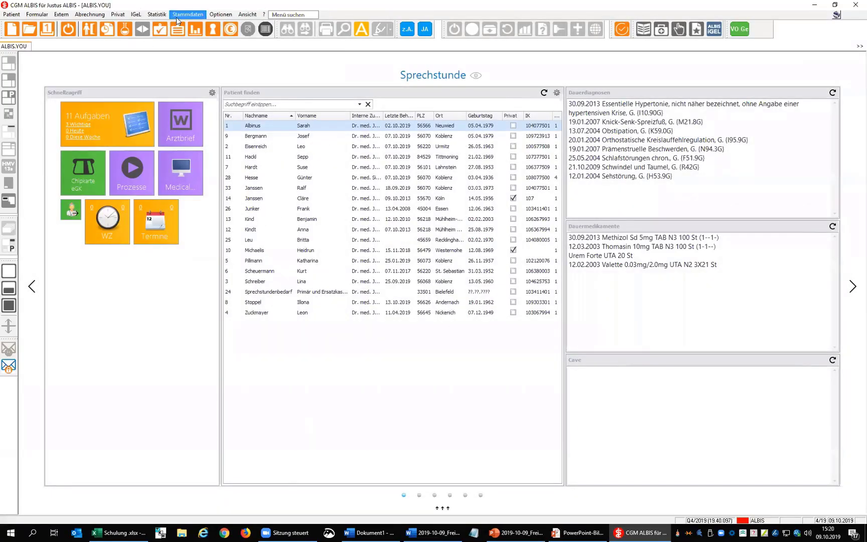
Open the free statistics in ALBIS and select the saved statistic "Alter".
{"action": "left_click", "coordinate": [156, 14]}
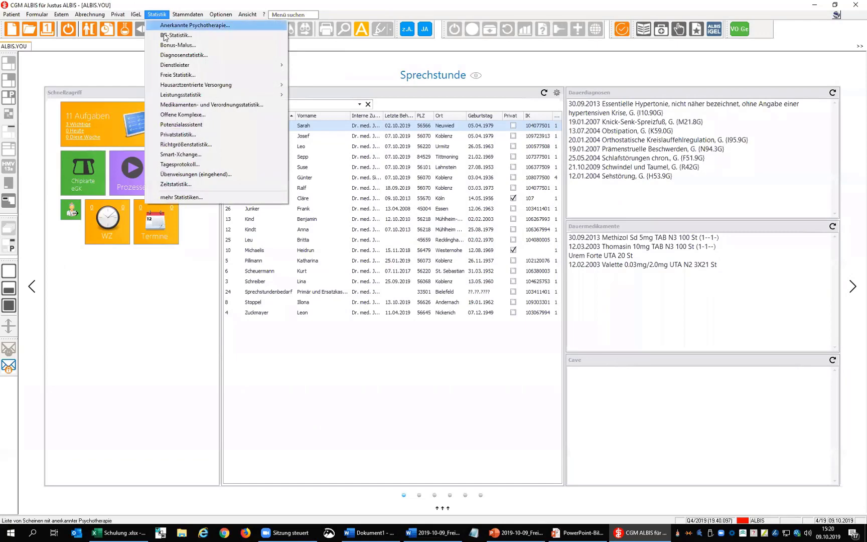
{"action": "left_click", "coordinate": [179, 74]}
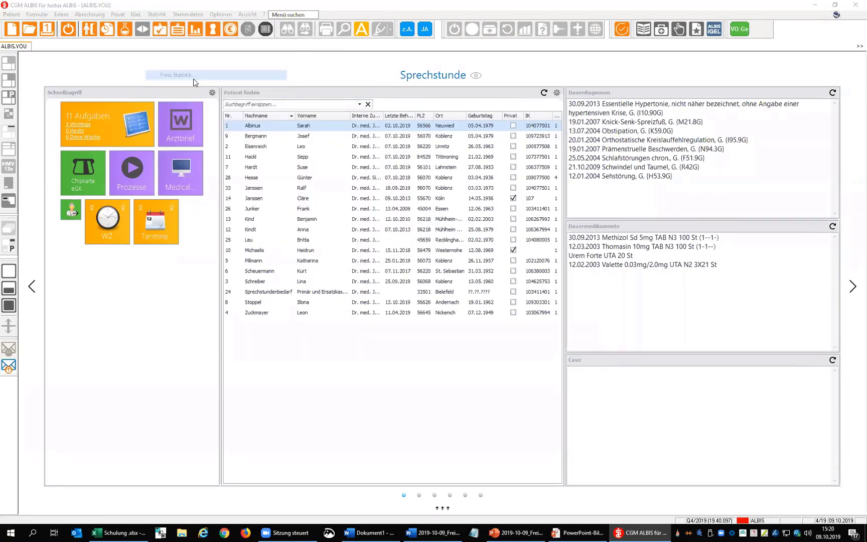
{"action": "left_click", "coordinate": [412, 187]}
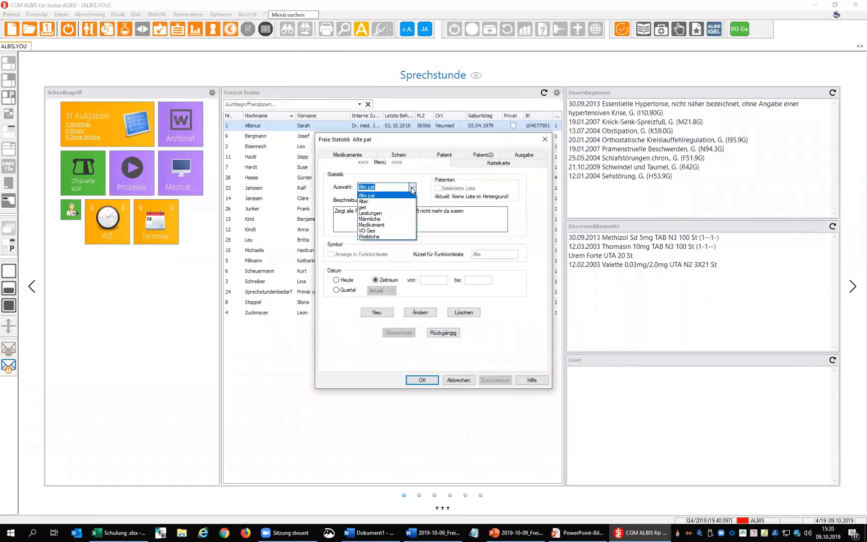
{"action": "left_click", "coordinate": [385, 203]}
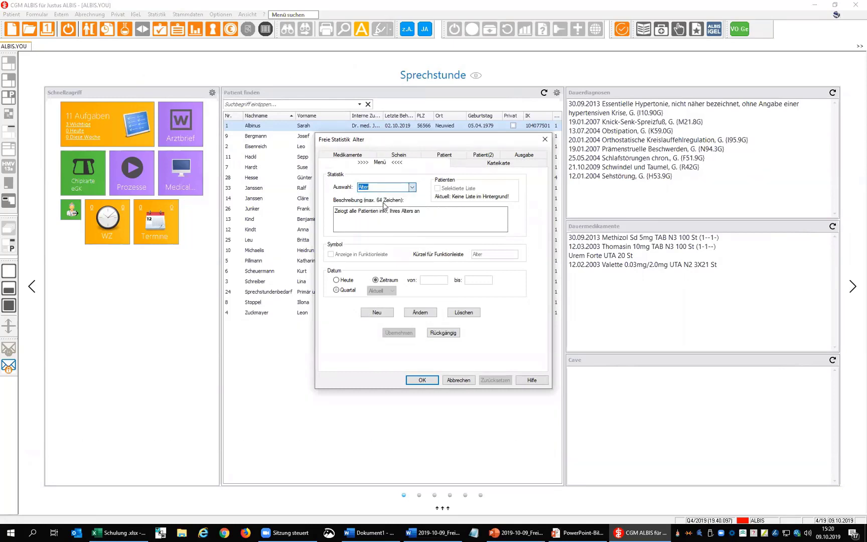
Change the "Alter" statistic to the quarter 01.04.2019 to 30.06.2019, run it and close the result list.
{"action": "left_click", "coordinate": [346, 290]}
{"action": "left_click", "coordinate": [419, 313]}
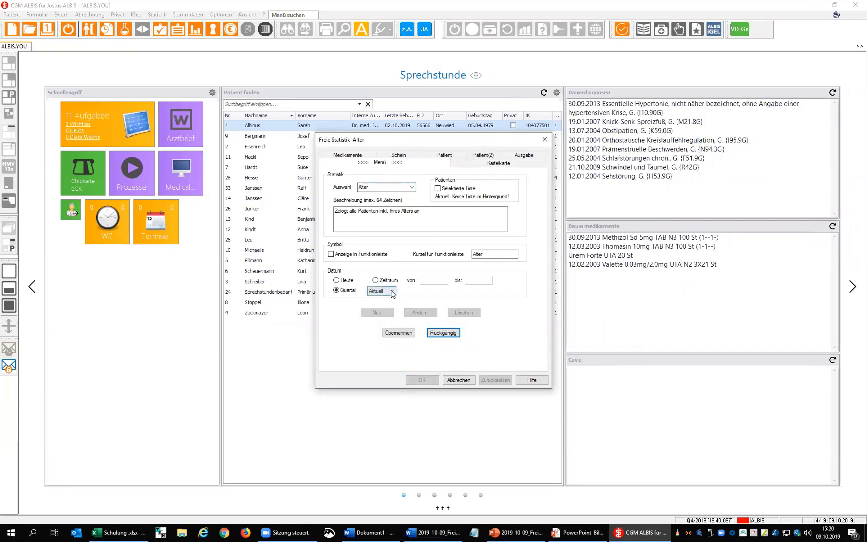
{"action": "left_click", "coordinate": [392, 291]}
{"action": "left_click", "coordinate": [387, 311]}
{"action": "left_click", "coordinate": [404, 333]}
{"action": "left_click", "coordinate": [422, 380]}
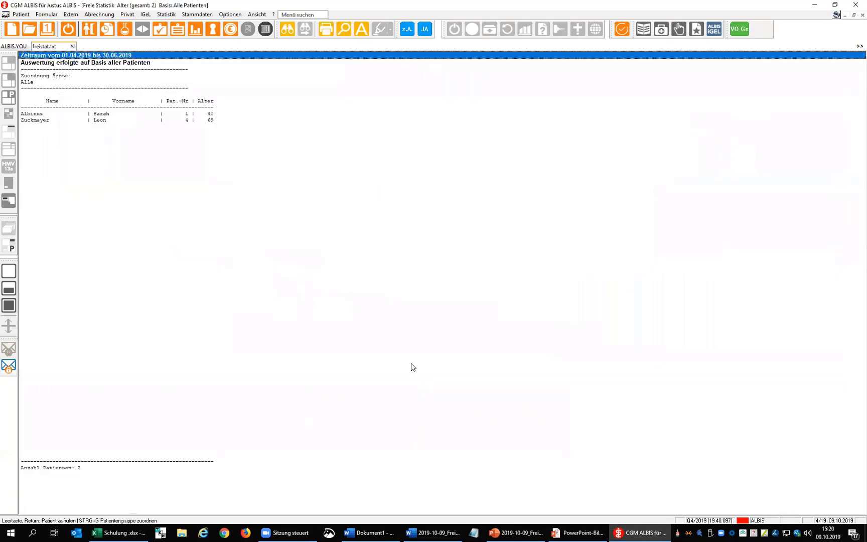
{"action": "left_click", "coordinate": [73, 46]}
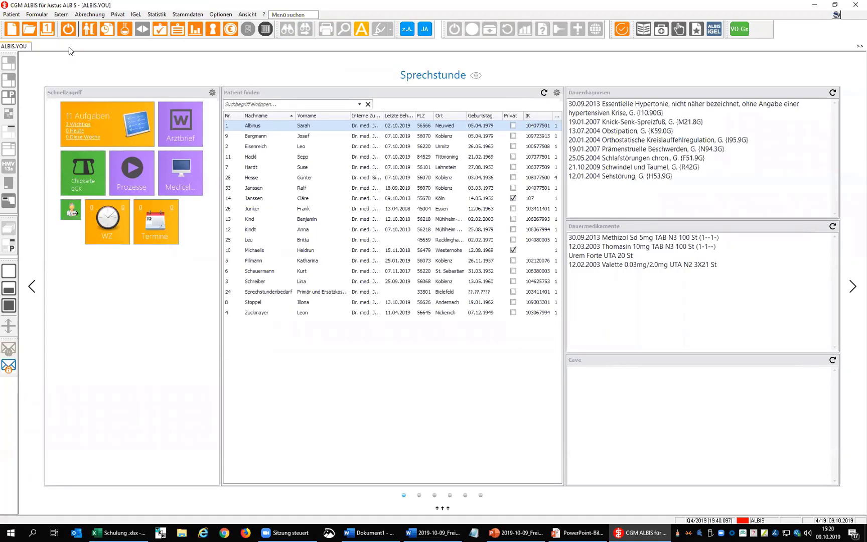
Copy freistat.csv from the Listen folder through the file display function.
{"action": "left_click", "coordinate": [11, 14]}
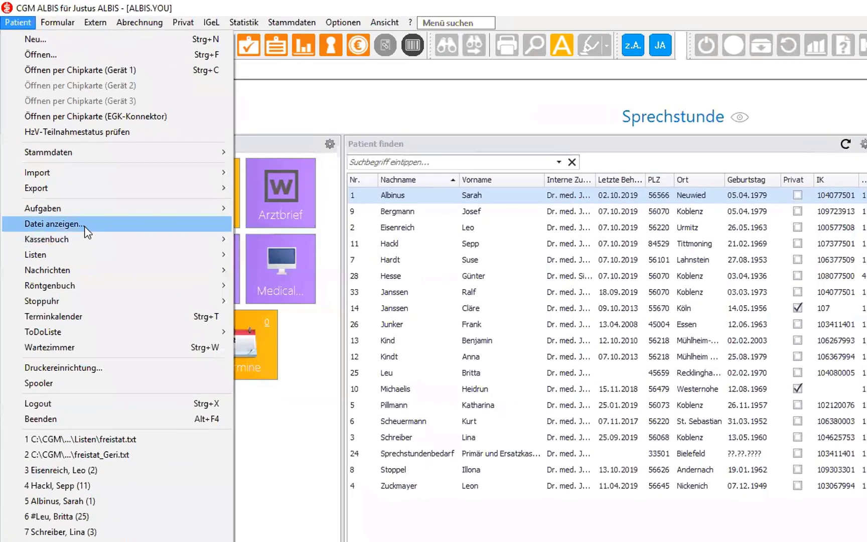
{"action": "left_click", "coordinate": [85, 227]}
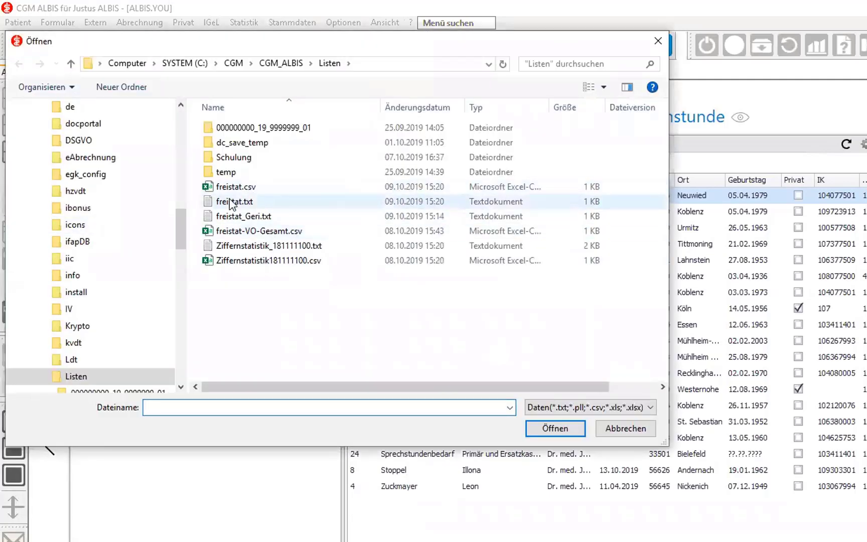
{"action": "left_click", "coordinate": [239, 187]}
{"action": "right_click", "coordinate": [239, 187]}
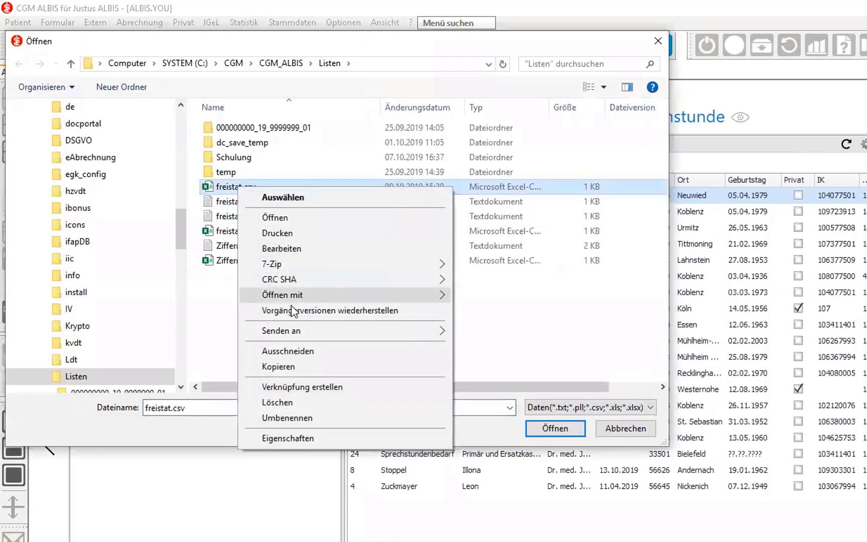
{"action": "left_click", "coordinate": [286, 369]}
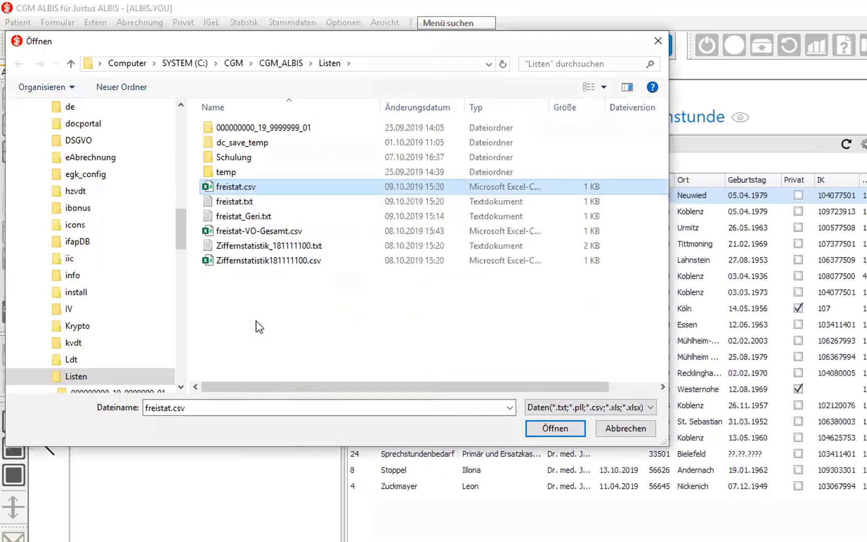
Paste freistat.csv into the Schulung\ALTER subfolder, replacing the existing file there.
{"action": "double_click", "coordinate": [241, 161]}
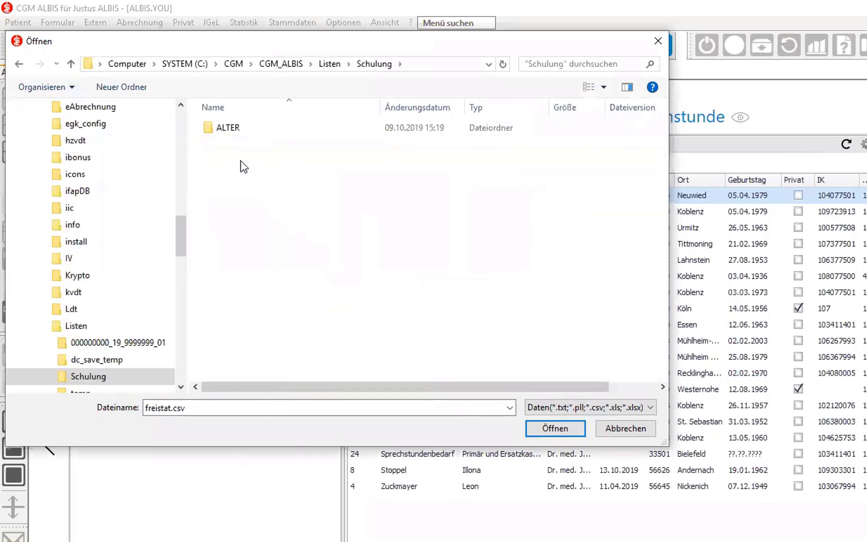
{"action": "double_click", "coordinate": [230, 128]}
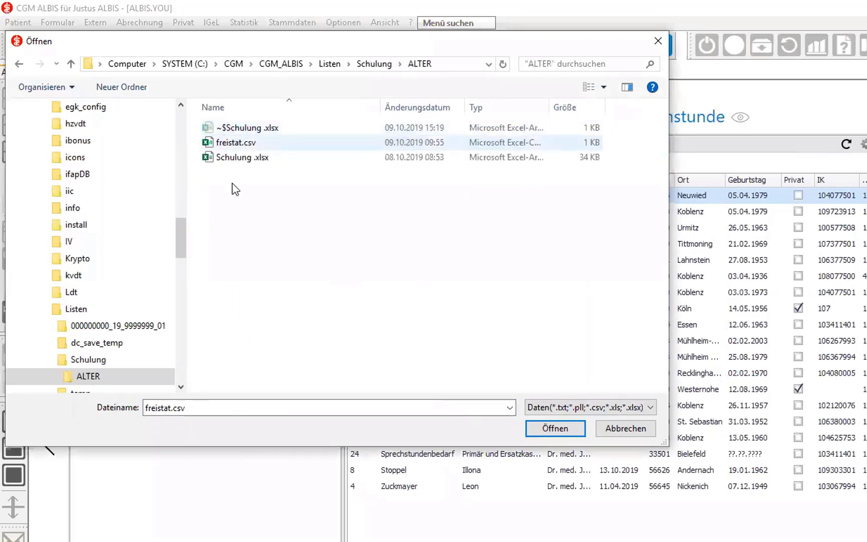
{"action": "right_click", "coordinate": [258, 208]}
{"action": "left_click", "coordinate": [307, 287]}
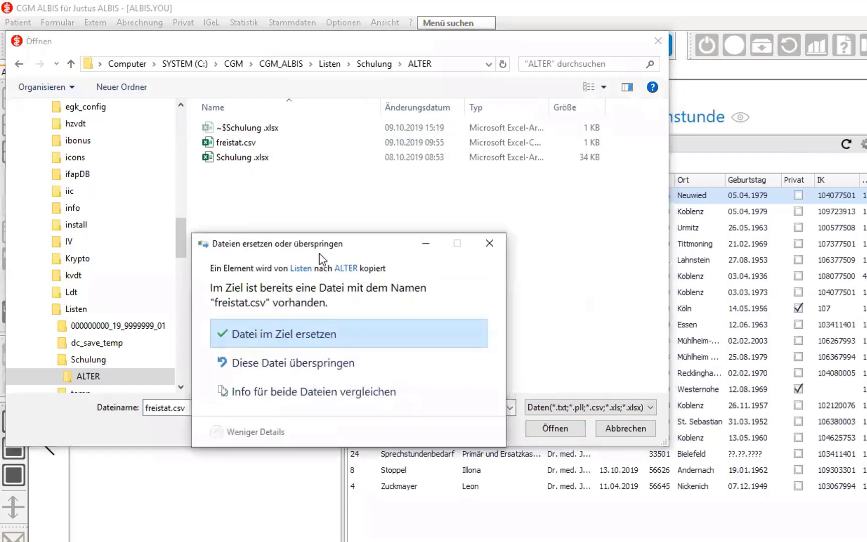
{"action": "left_click", "coordinate": [291, 334]}
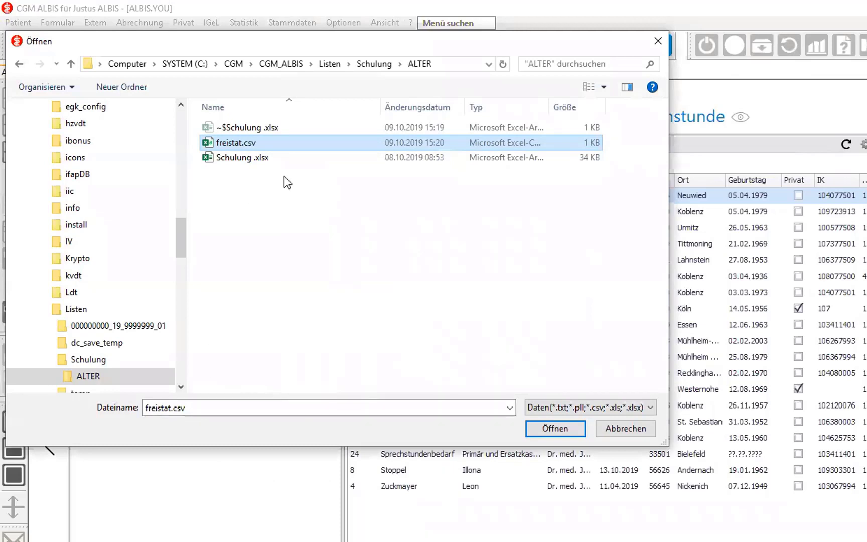
Open the replaced freistat.csv and switch to the workbook "Schulung .xlsx" to examine the age distribution chart.
{"action": "double_click", "coordinate": [235, 143]}
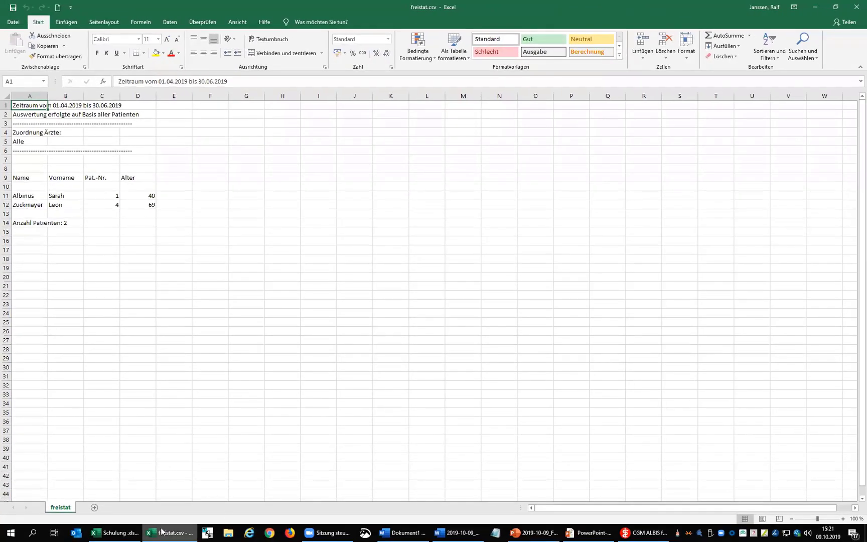
{"action": "left_click", "coordinate": [115, 532]}
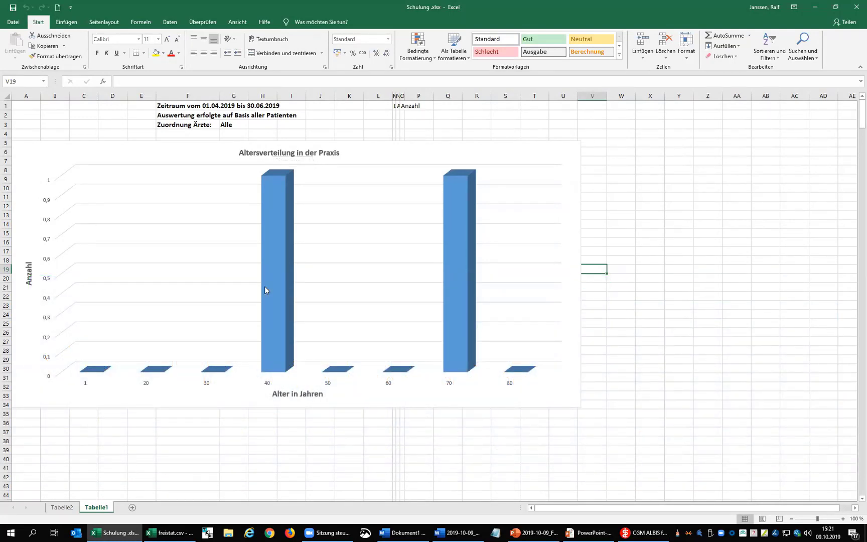
{"action": "mouse_move", "coordinate": [265, 290]}
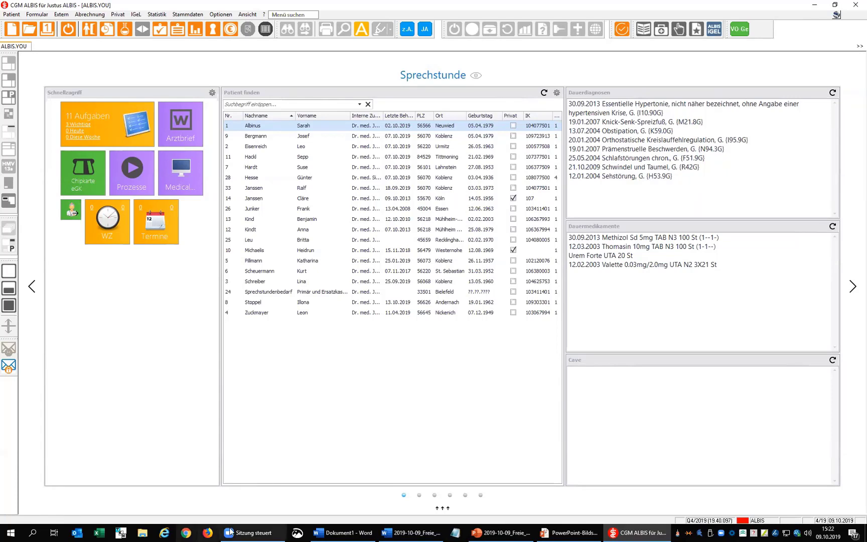
Open the free statistics in ALBIS again and put the statistic "Alte pat" into edit mode.
{"action": "mouse_move", "coordinate": [230, 531]}
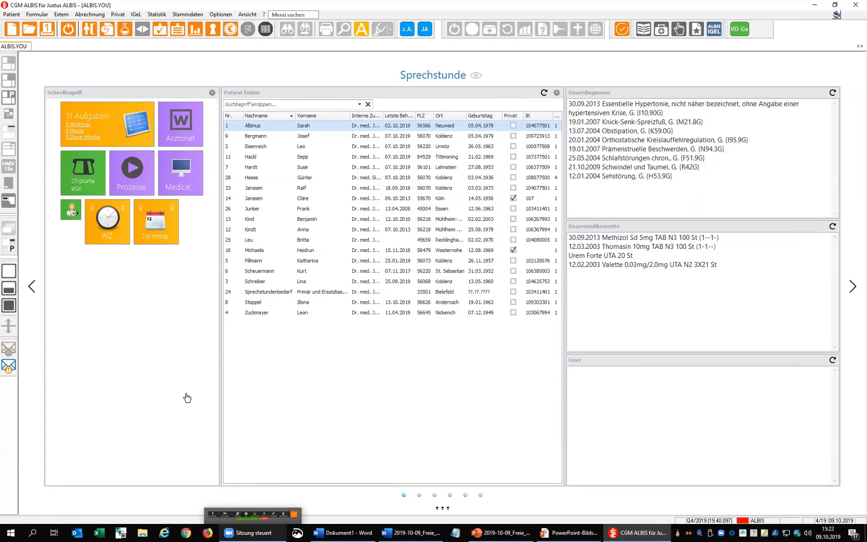
{"action": "left_click", "coordinate": [155, 18]}
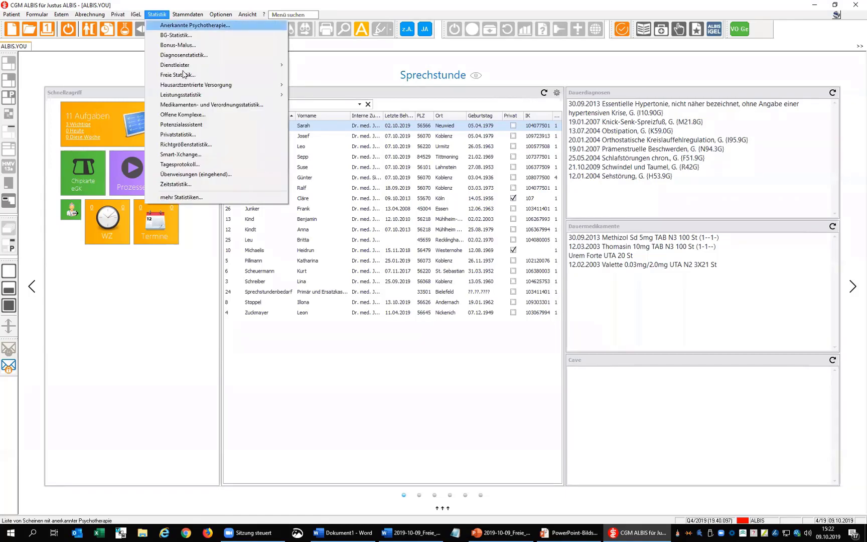
{"action": "left_click", "coordinate": [191, 77]}
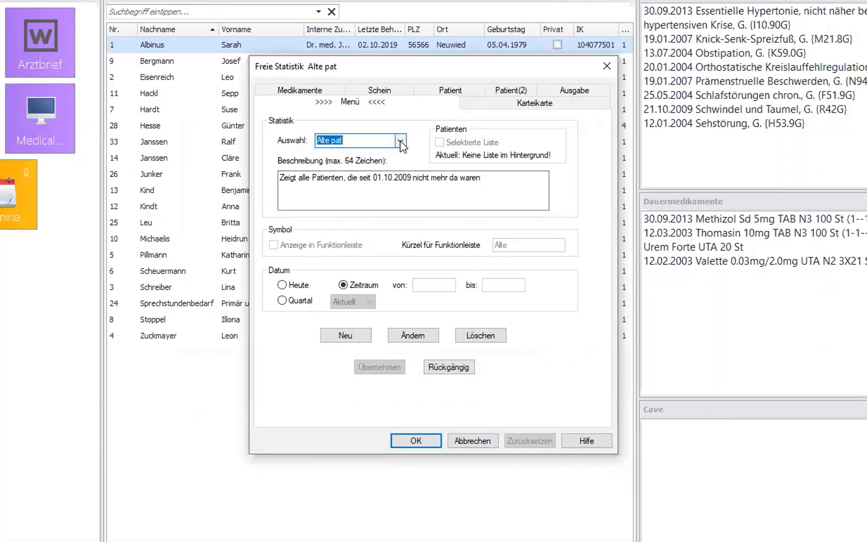
{"action": "left_click", "coordinate": [298, 193]}
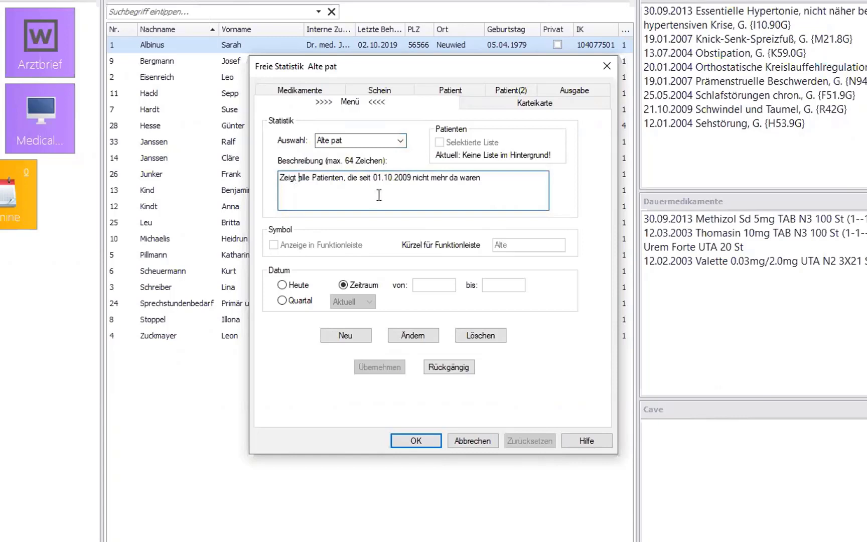
{"action": "left_click", "coordinate": [414, 336]}
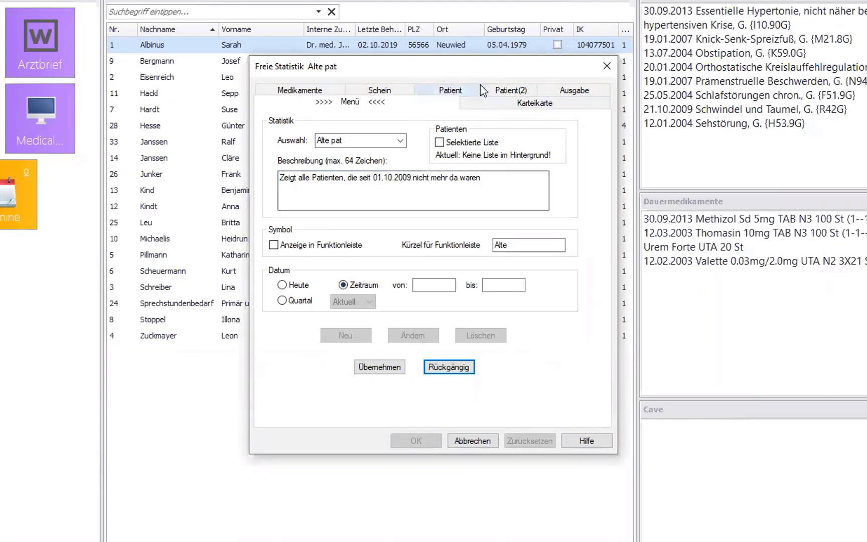
Review the patient criteria of "Alte pat", including the last treatment day, then apply and run the statistic.
{"action": "left_click", "coordinate": [465, 89]}
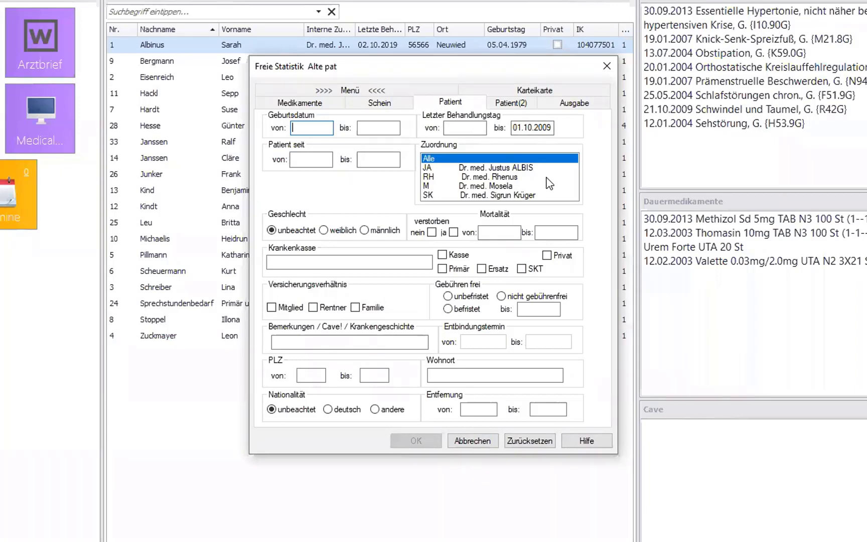
{"action": "left_click", "coordinate": [334, 91]}
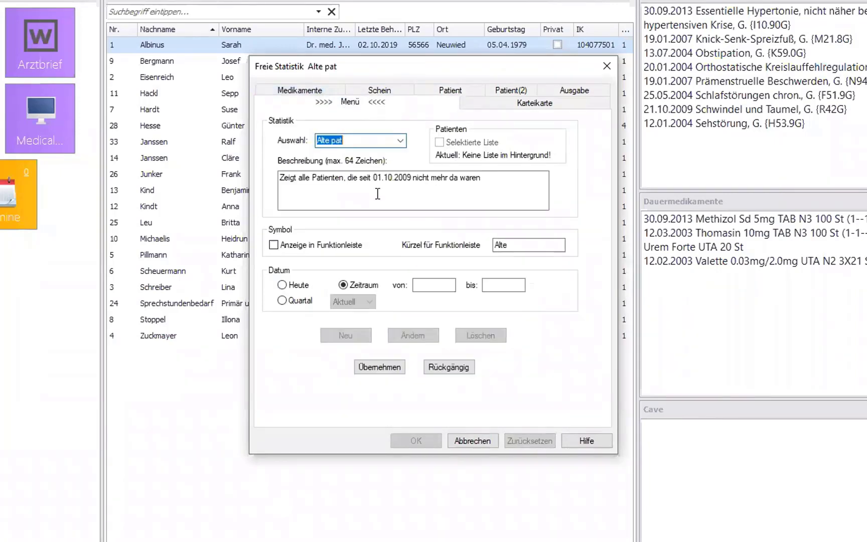
{"action": "left_click", "coordinate": [377, 369]}
{"action": "left_click", "coordinate": [413, 442]}
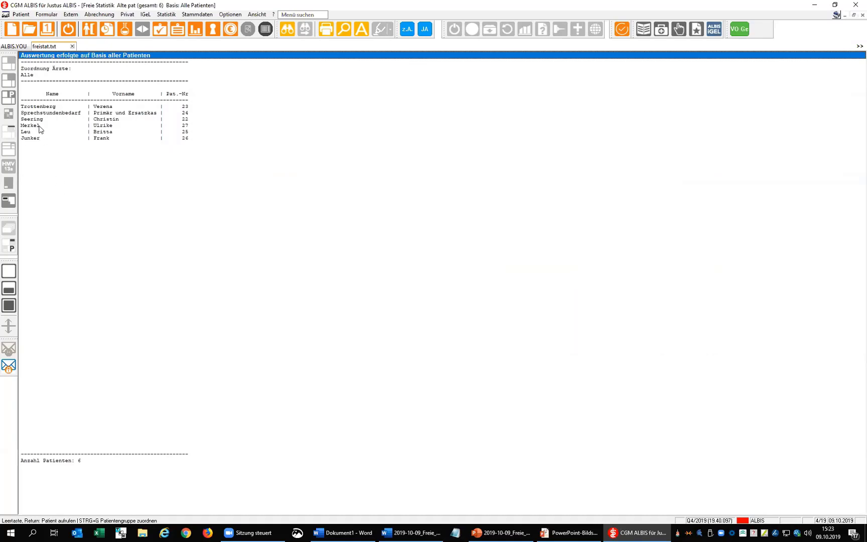
Open the fourth listed patient's record, check the last treatment date in the additional master data information, and close the dialogs.
{"action": "double_click", "coordinate": [40, 126]}
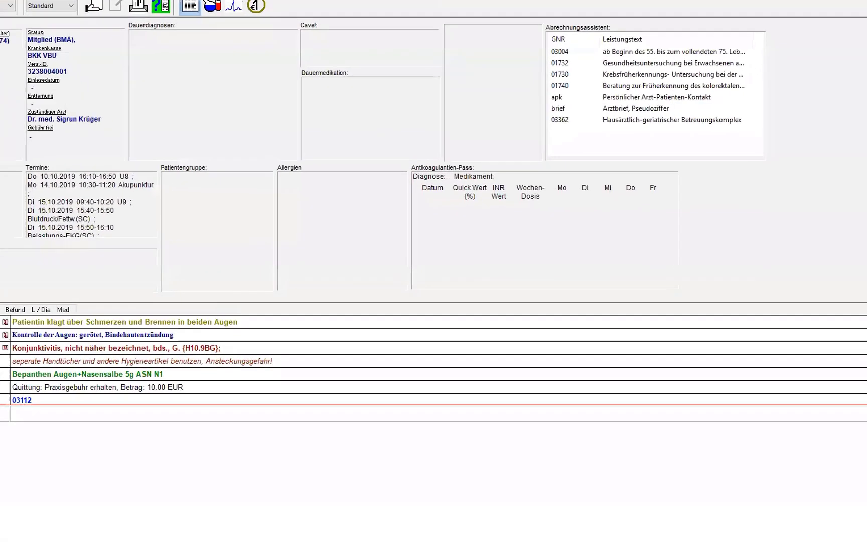
{"action": "double_click", "coordinate": [82, 140]}
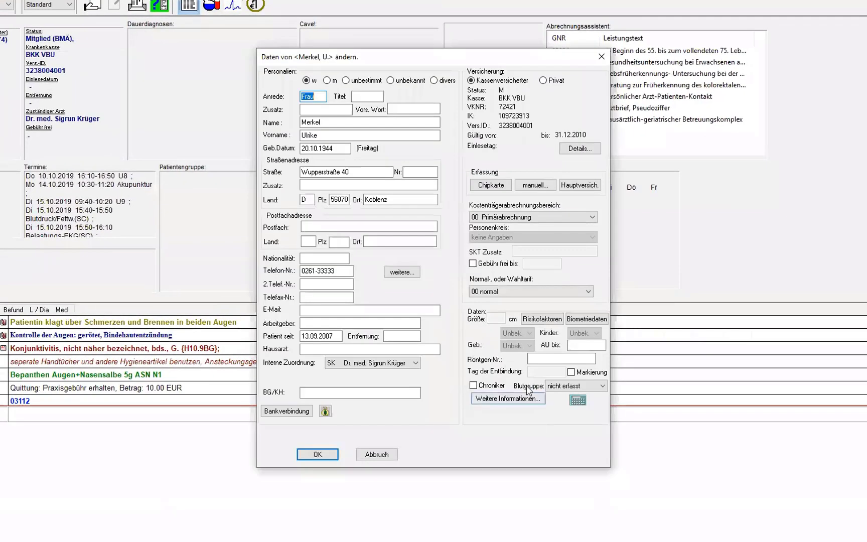
{"action": "left_click", "coordinate": [508, 400]}
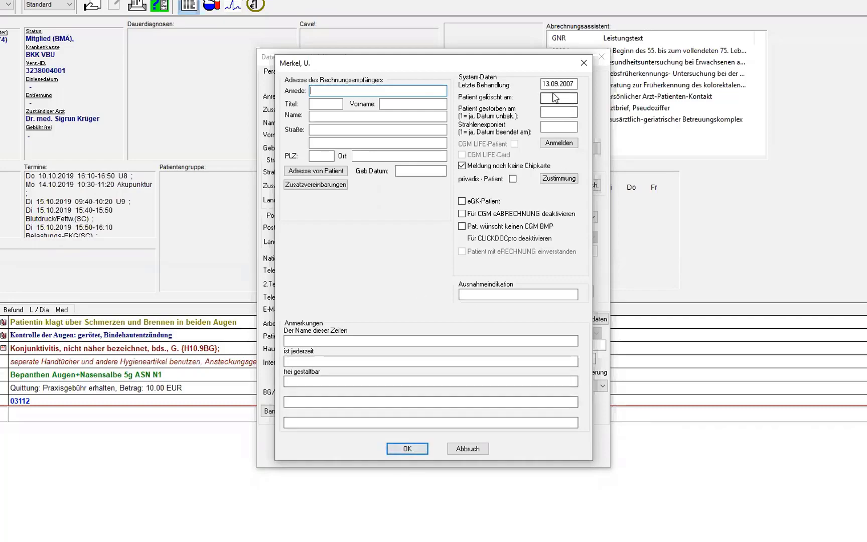
{"action": "left_click", "coordinate": [408, 449]}
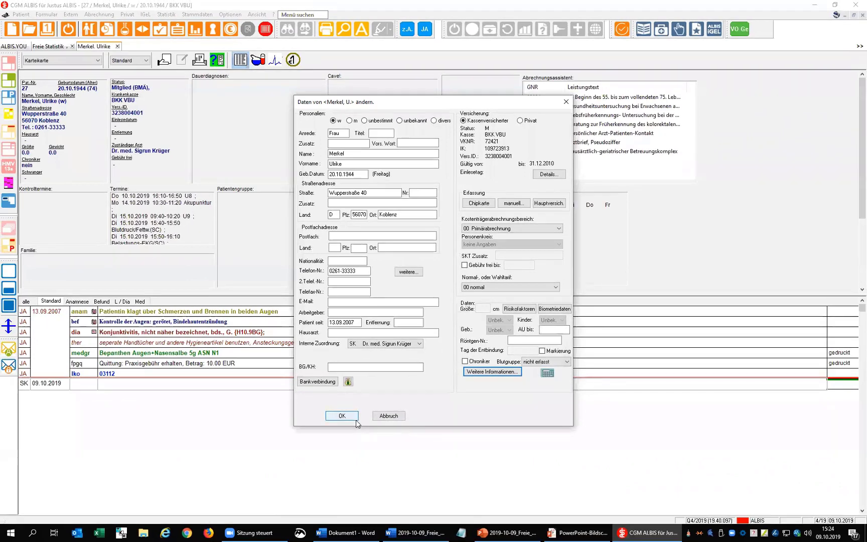
{"action": "left_click", "coordinate": [352, 417]}
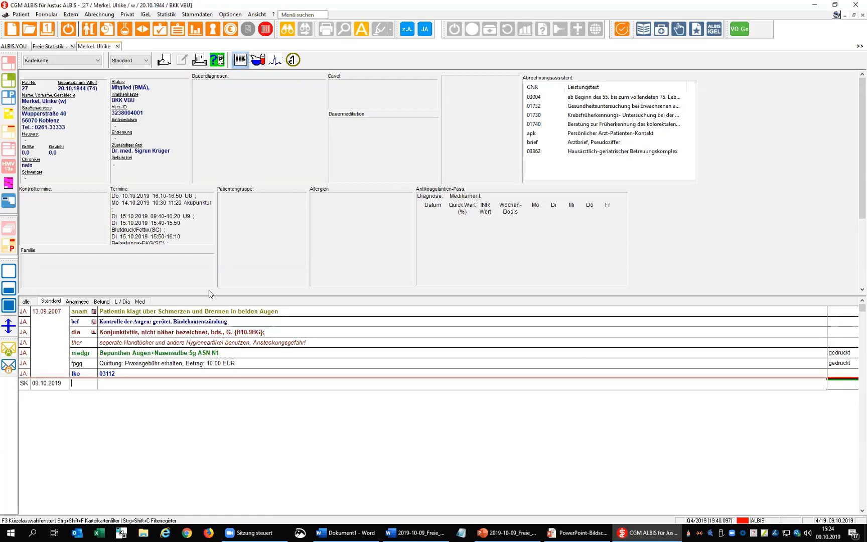
Reopen the free statistics and make the saved statistic "Alte pat" editable.
{"action": "left_click", "coordinate": [166, 14]}
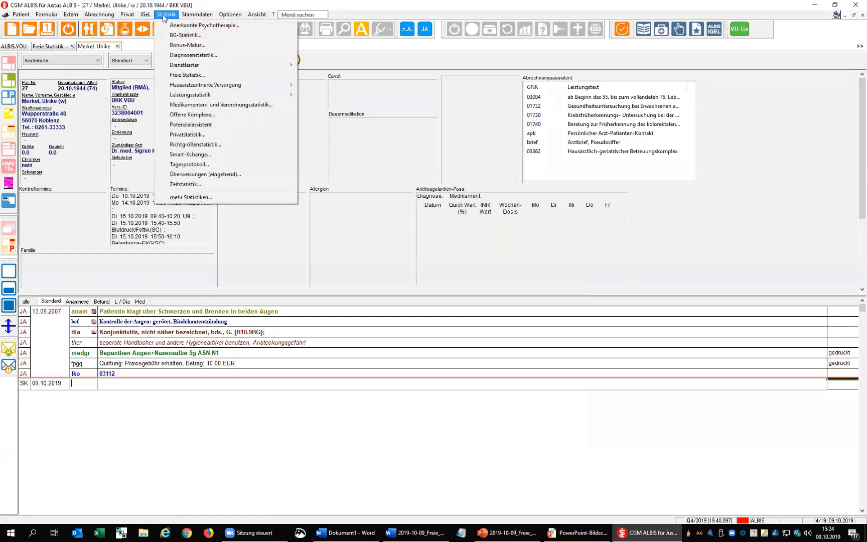
{"action": "left_click", "coordinate": [213, 76]}
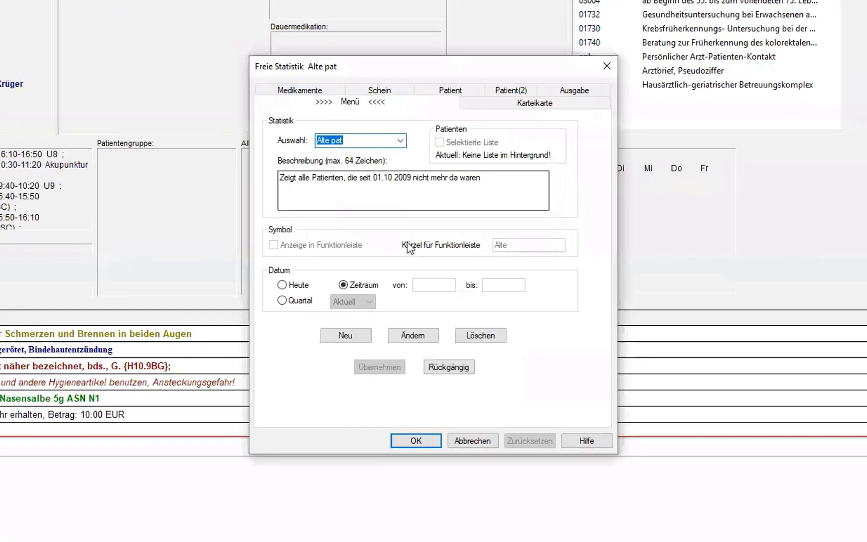
{"action": "left_click", "coordinate": [423, 345]}
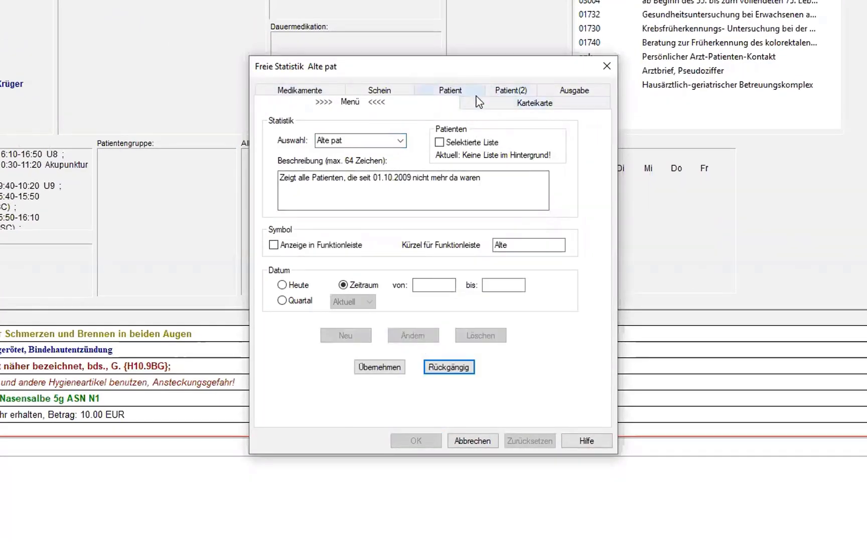
In the patient criteria of "Alte pat", set the start of the last treatment day range to 01.01.2009.
{"action": "left_click", "coordinate": [461, 91]}
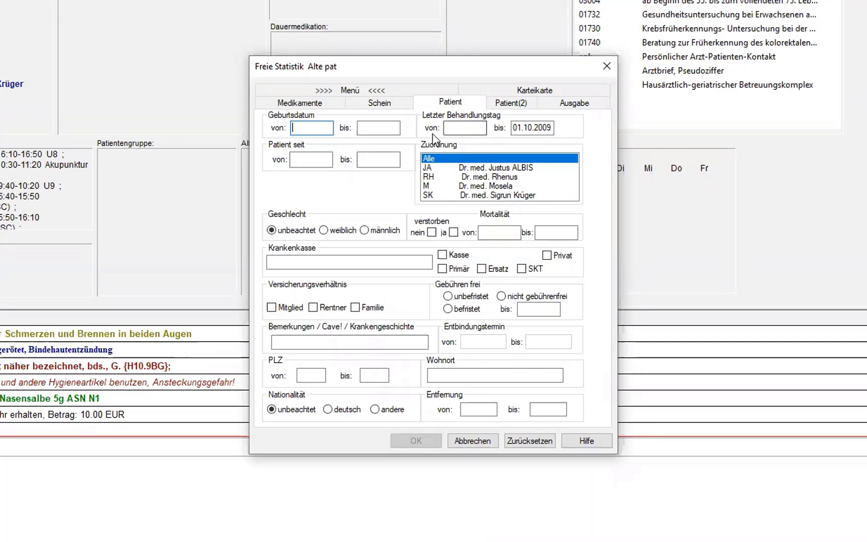
{"action": "left_click", "coordinate": [451, 128]}
{"action": "type", "text": "01.01."}
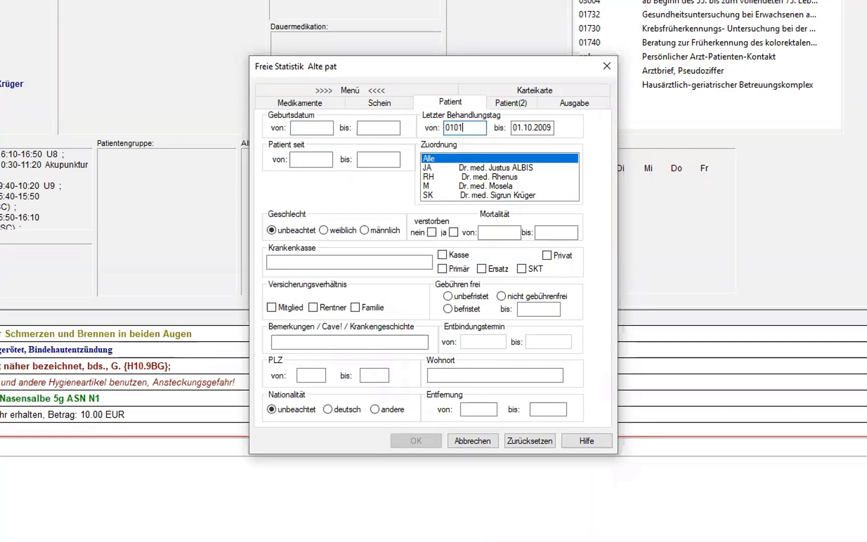
{"action": "type", "text": "2009"}
{"action": "key", "text": "Tab"}
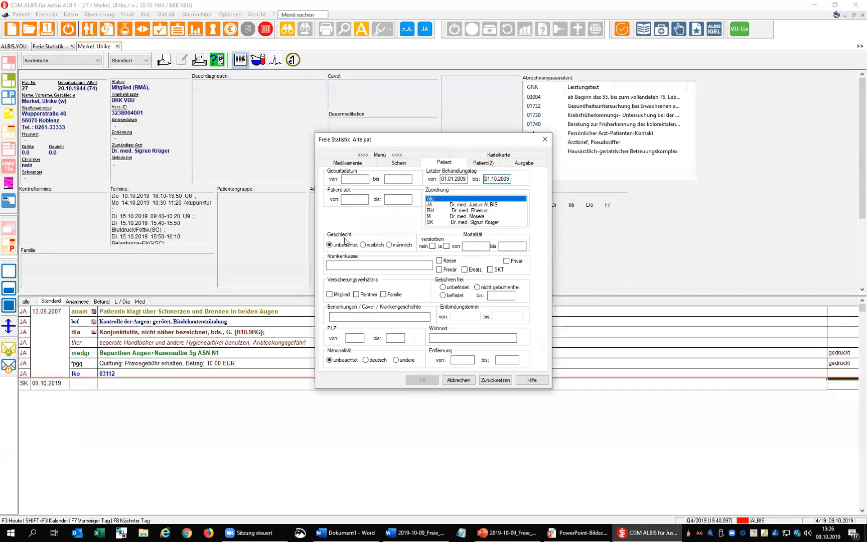
{"action": "left_click", "coordinate": [298, 441]}
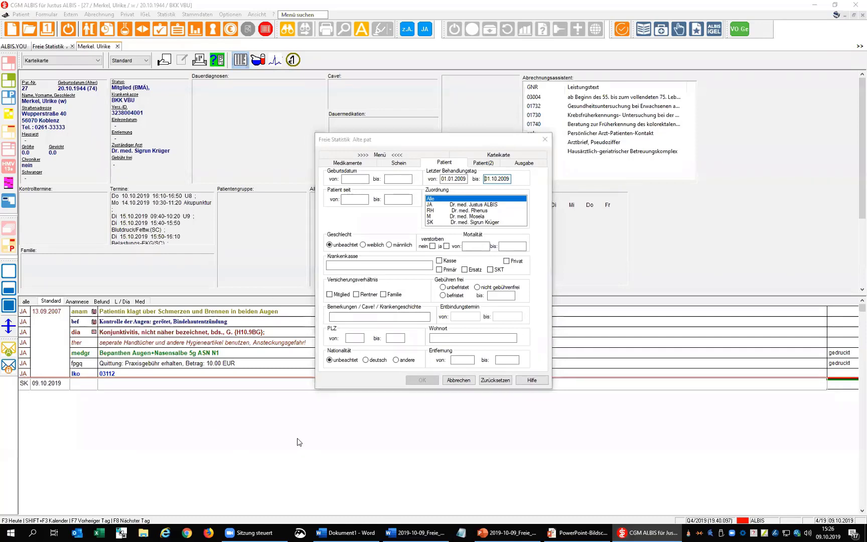